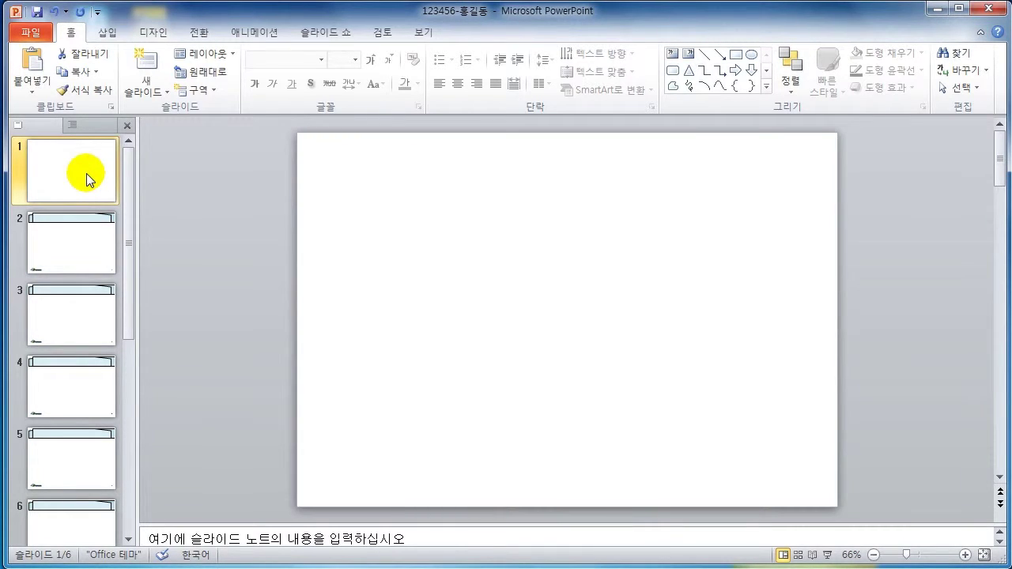
- Draw a heart shape in the upper-left area of the blank first slide
click(106, 33)
click(224, 81)
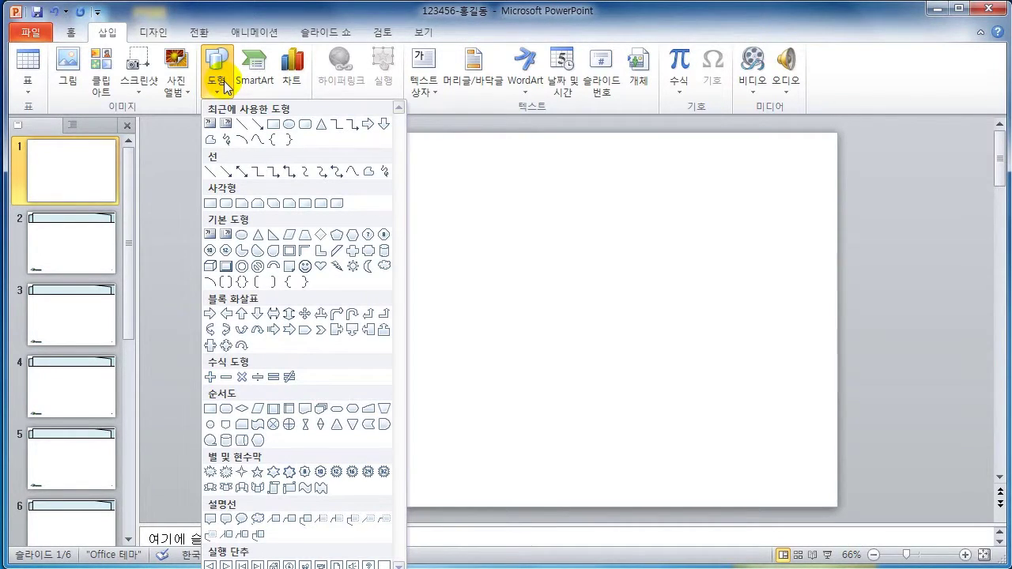
click(324, 269)
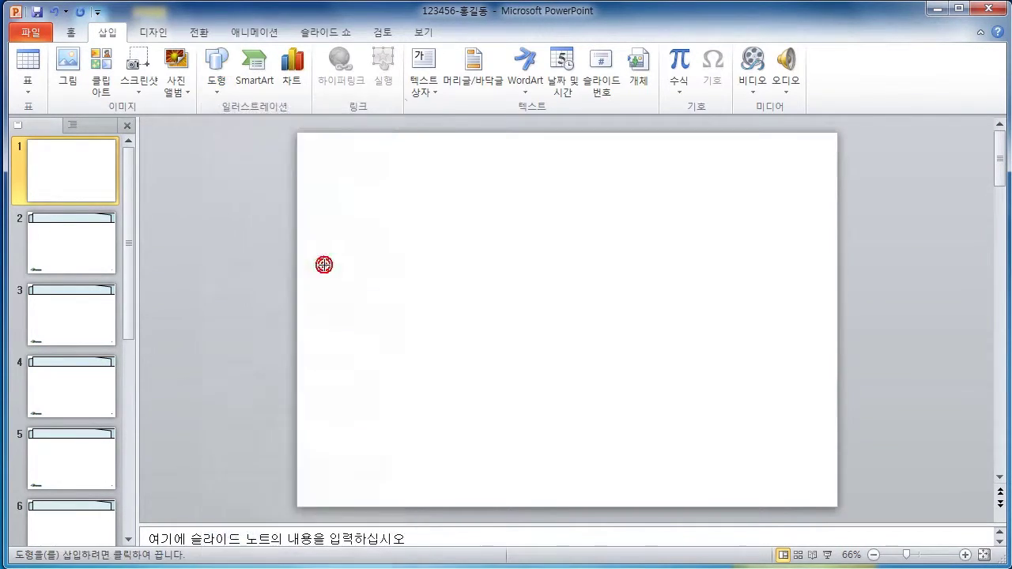
drag(369, 206, 489, 300)
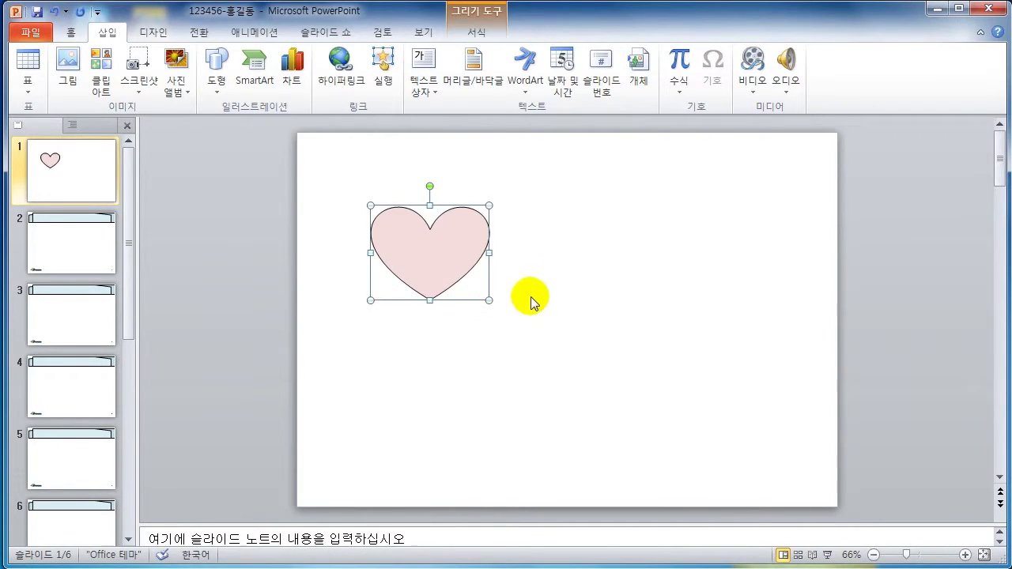
key(ctrl+z)
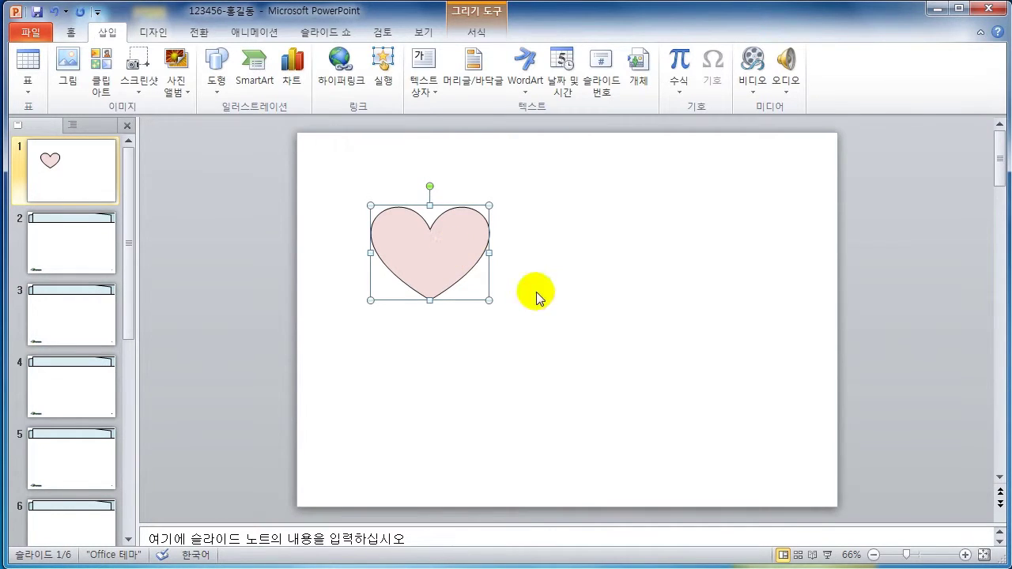
- Edit the heart's points, reshaping the curves at the top notch to stretch the right lobe outward and flatten the left lobe
right_click(453, 253)
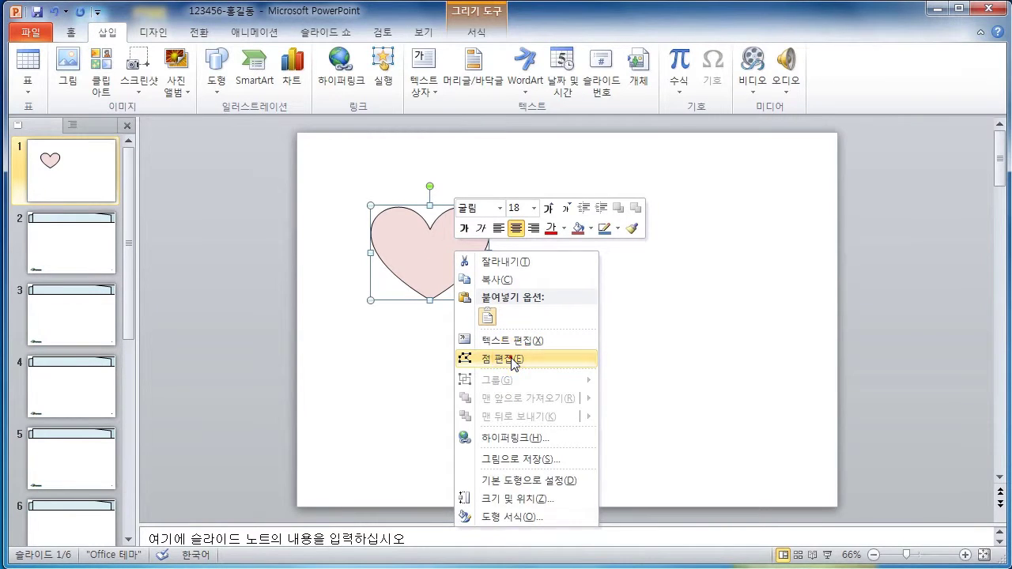
click(511, 358)
right_click(445, 257)
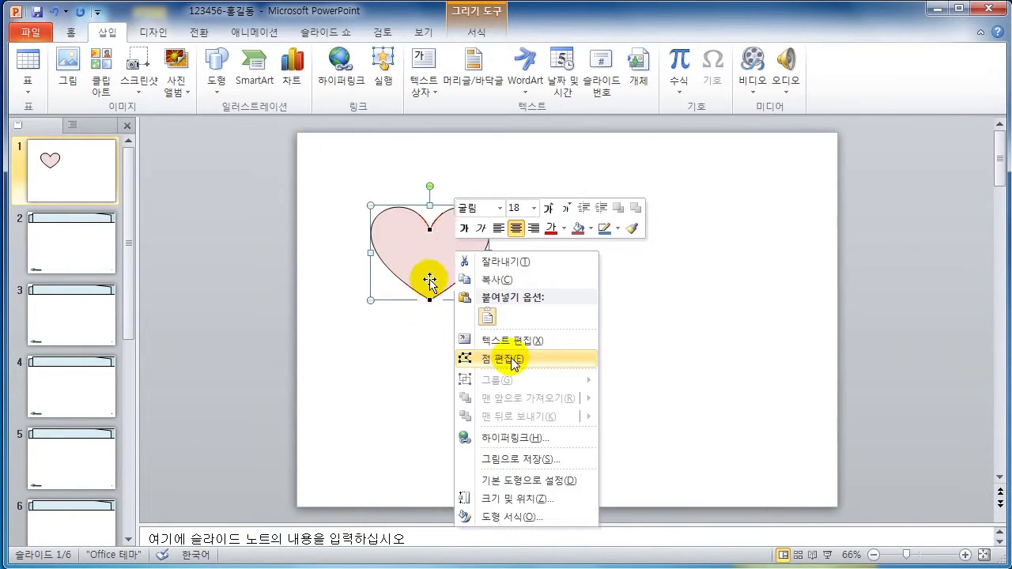
click(511, 357)
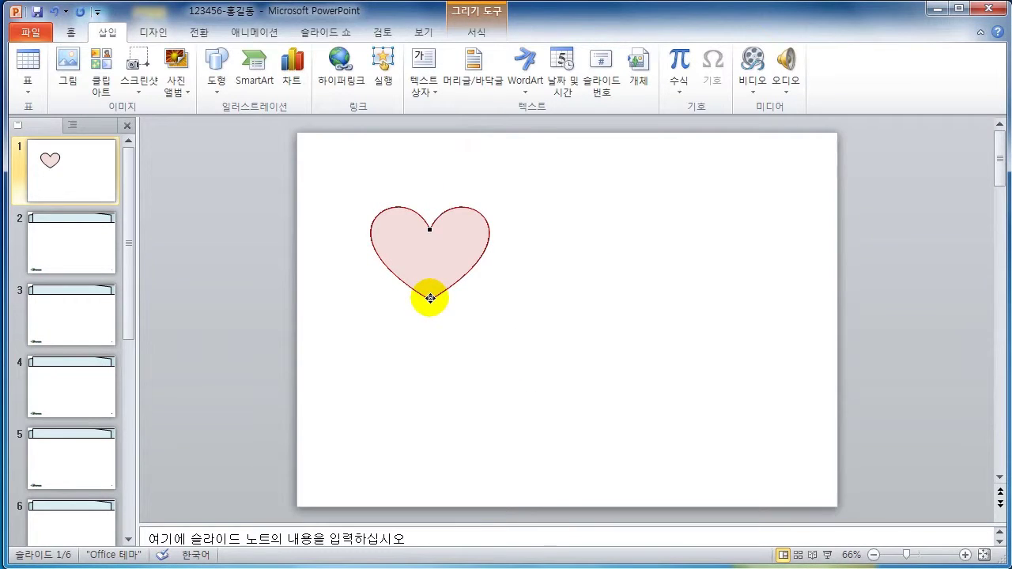
click(430, 229)
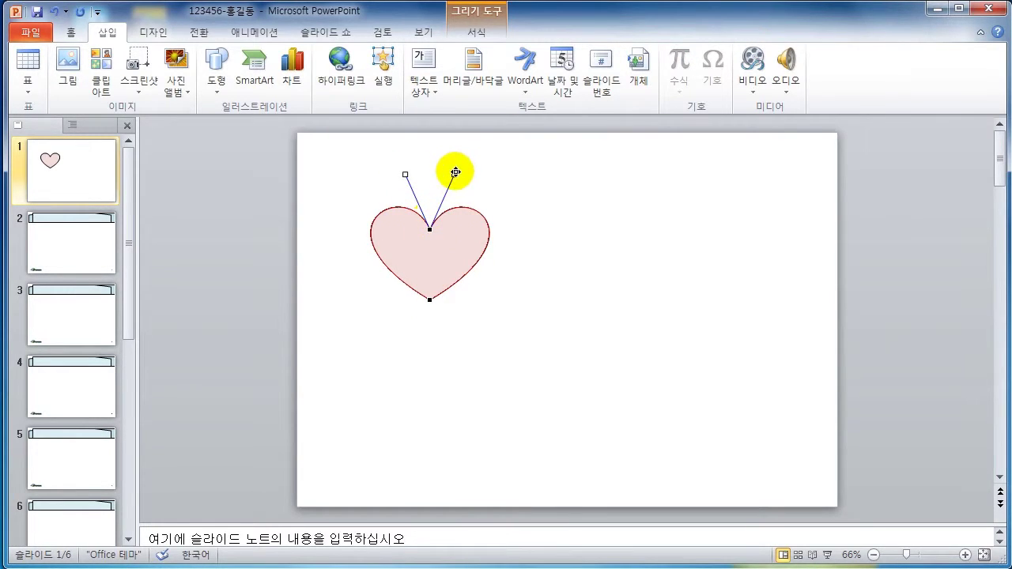
drag(456, 174, 551, 190)
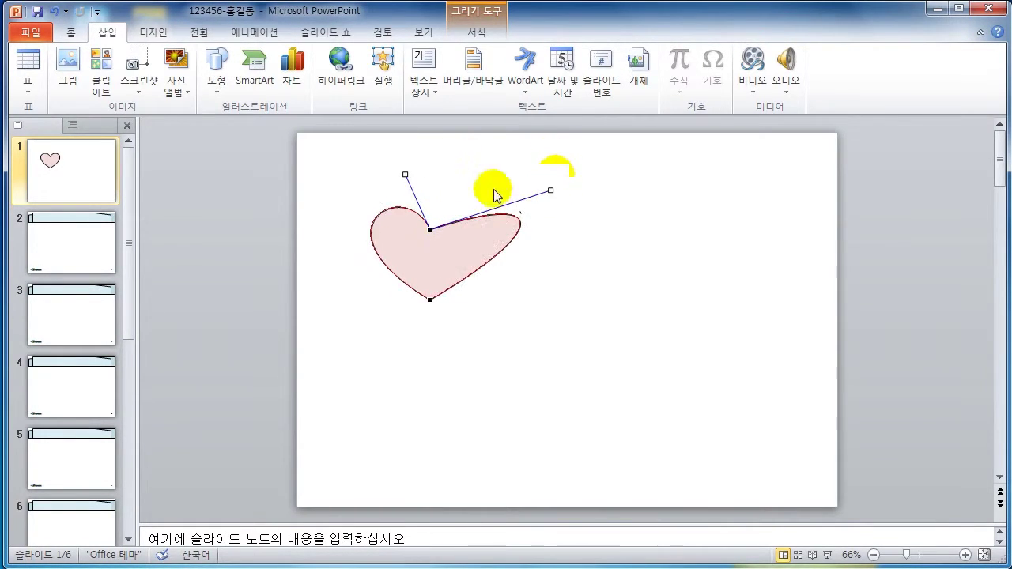
drag(405, 174, 397, 207)
mouse_move(551, 189)
mouse_down()
mouse_move(509, 198)
mouse_move(533, 178)
mouse_move(551, 188)
mouse_move(533, 174)
mouse_move(544, 176)
mouse_up()
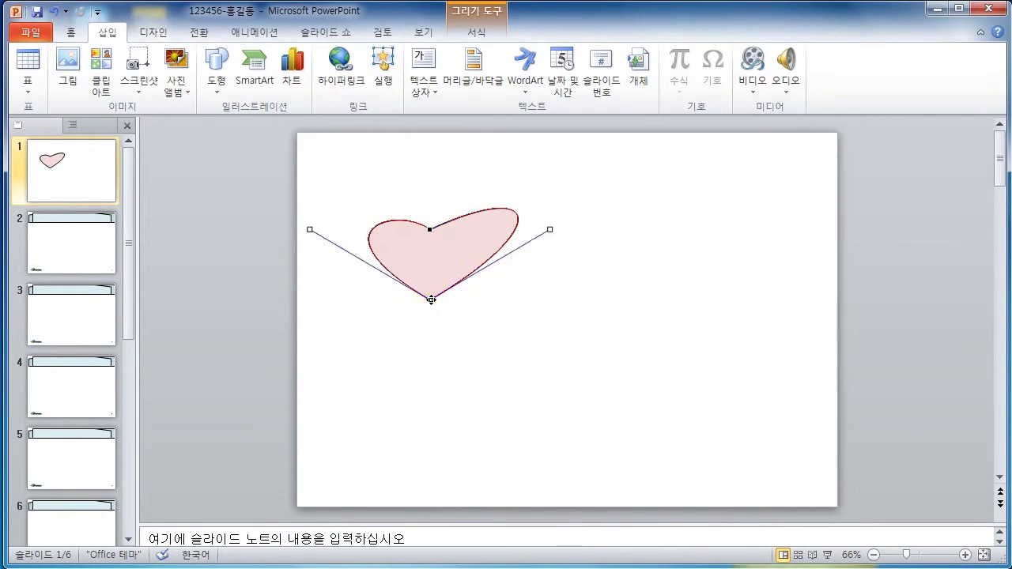
- Adjust the curve handles at the heart's bottom tip and top notch to round the right lobe and make the left lobe smaller
drag(431, 299, 296, 238)
drag(550, 230, 586, 267)
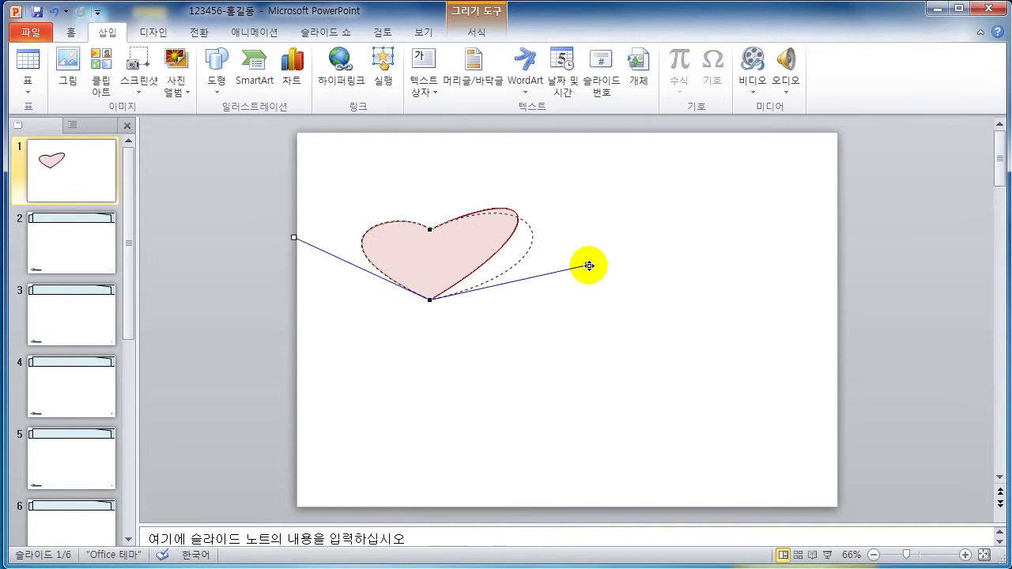
click(429, 229)
drag(396, 204, 380, 192)
drag(544, 176, 500, 141)
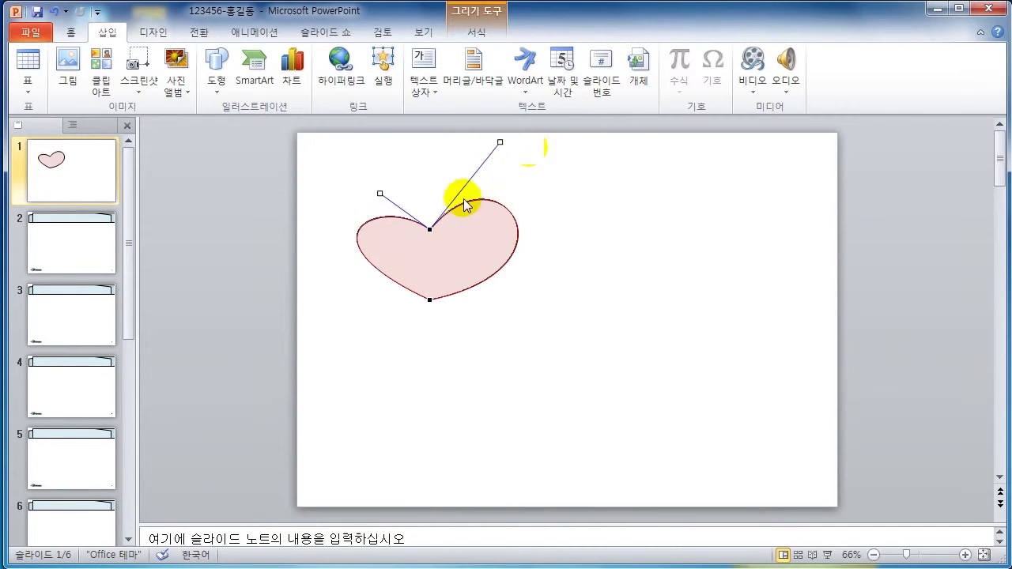
drag(380, 194, 413, 193)
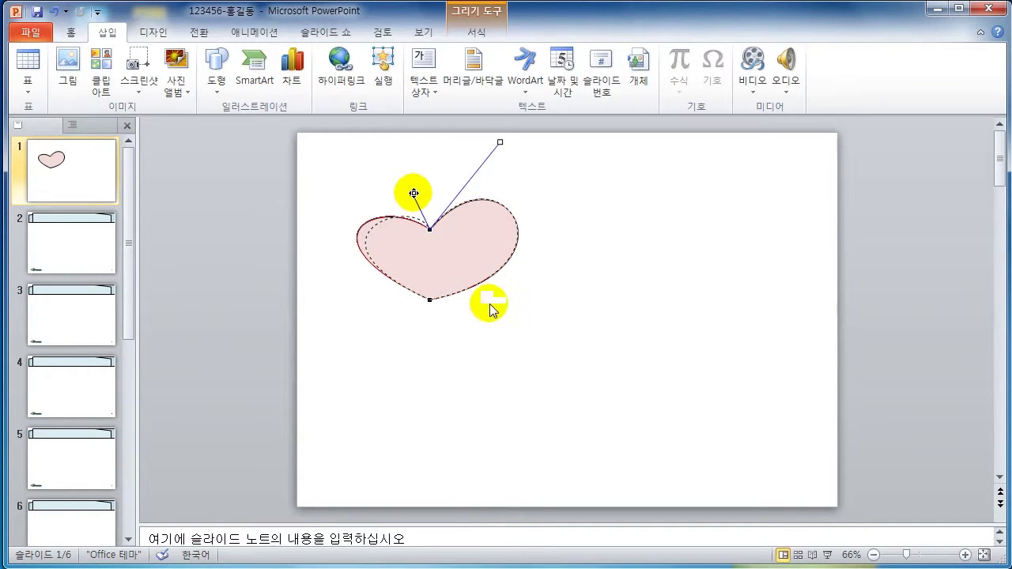
drag(413, 193, 407, 205)
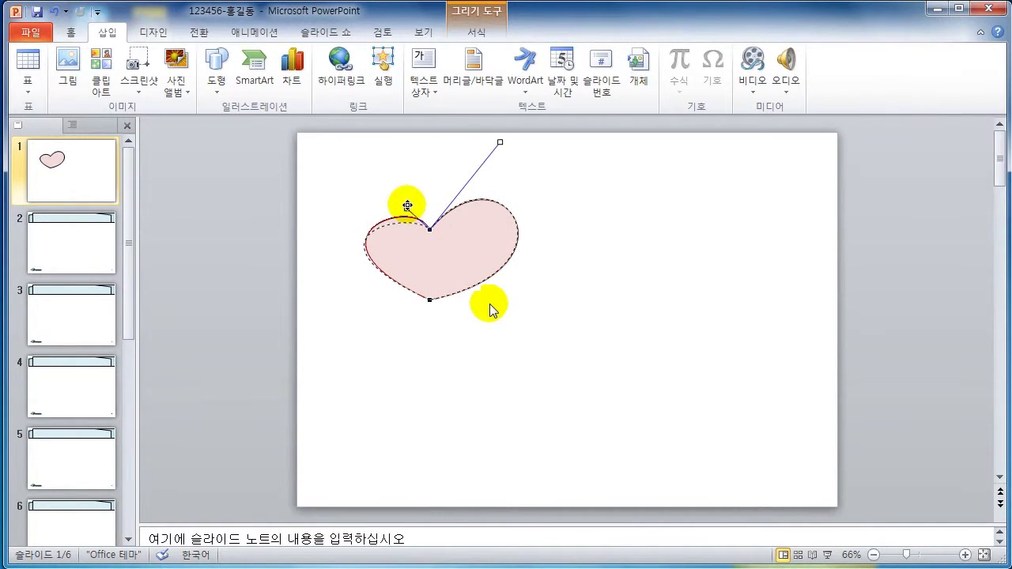
- Refine the lower-left curve from the heart's bottom tip and finish editing its points
click(429, 300)
mouse_move(311, 263)
mouse_down()
mouse_move(292, 232)
mouse_move(319, 267)
mouse_move(318, 252)
mouse_up()
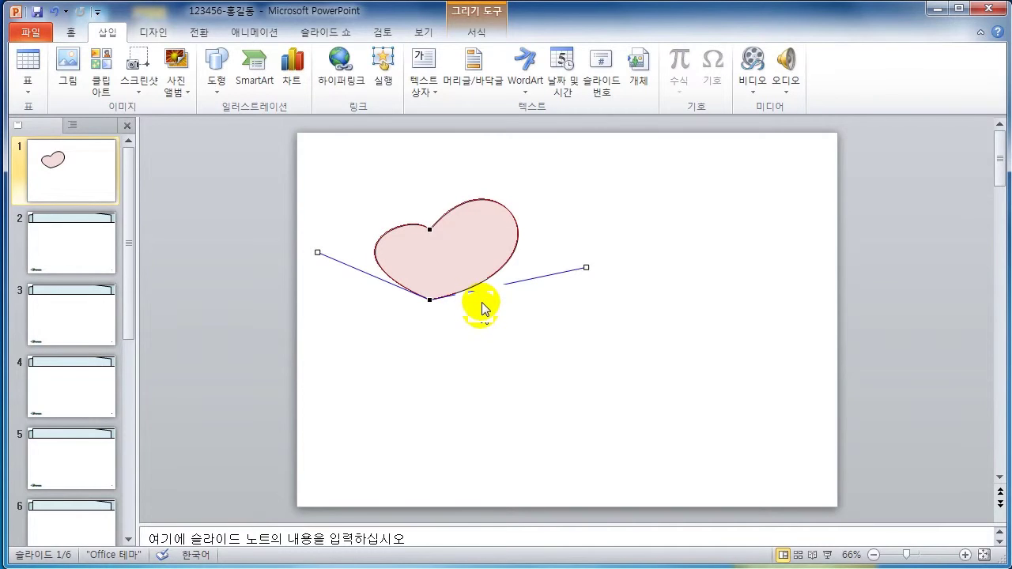
click(481, 310)
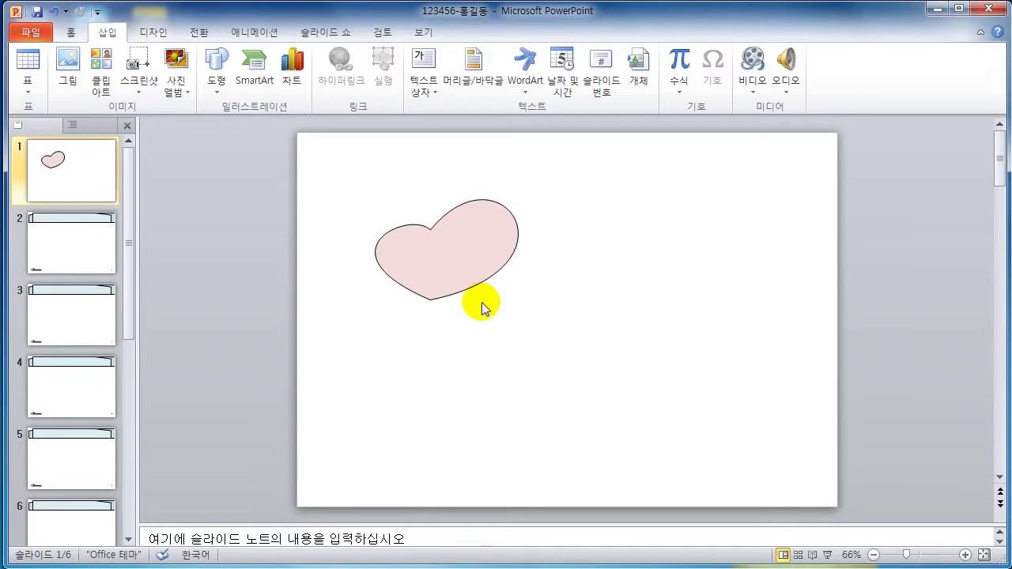
- Fill the heart with the picture 그림3 from the ITQ\Picture folder in the document library
click(455, 252)
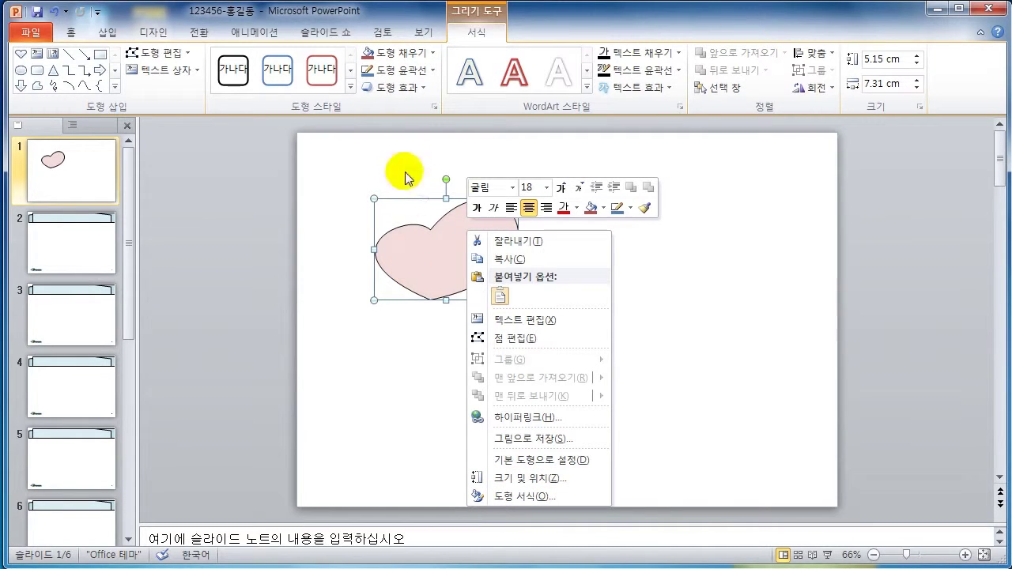
click(412, 54)
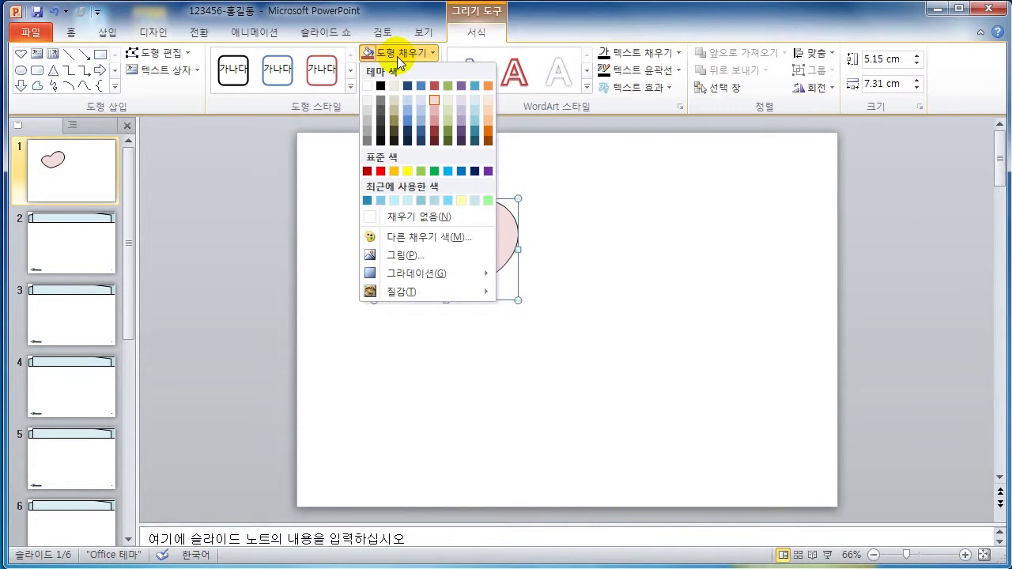
click(431, 255)
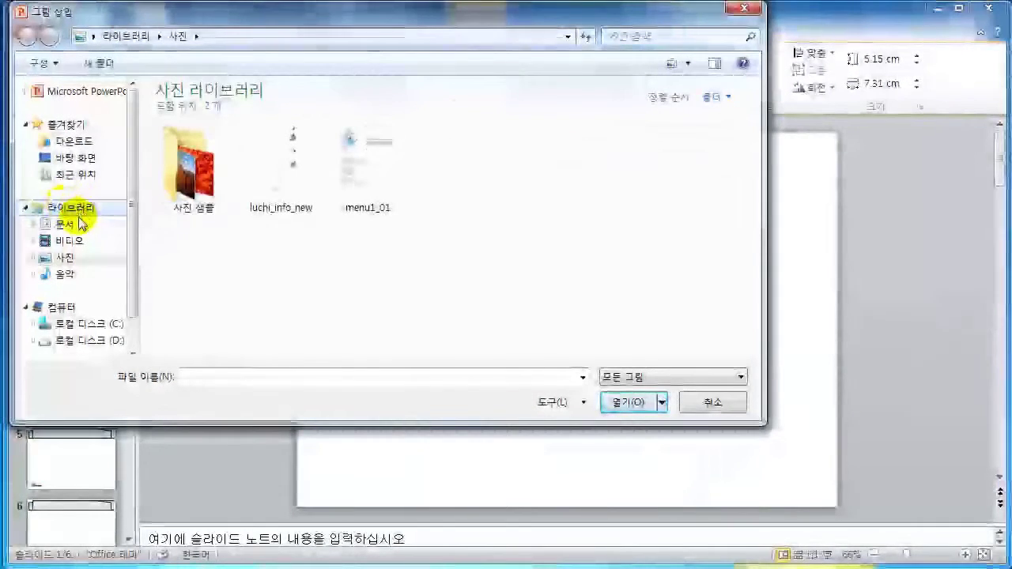
click(64, 223)
click(215, 171)
double_click(215, 170)
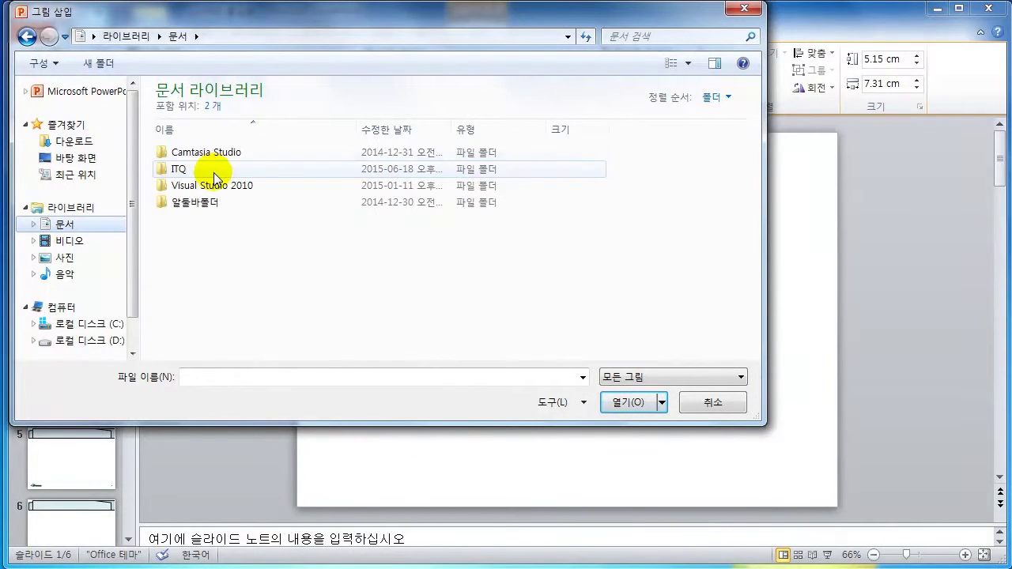
double_click(209, 167)
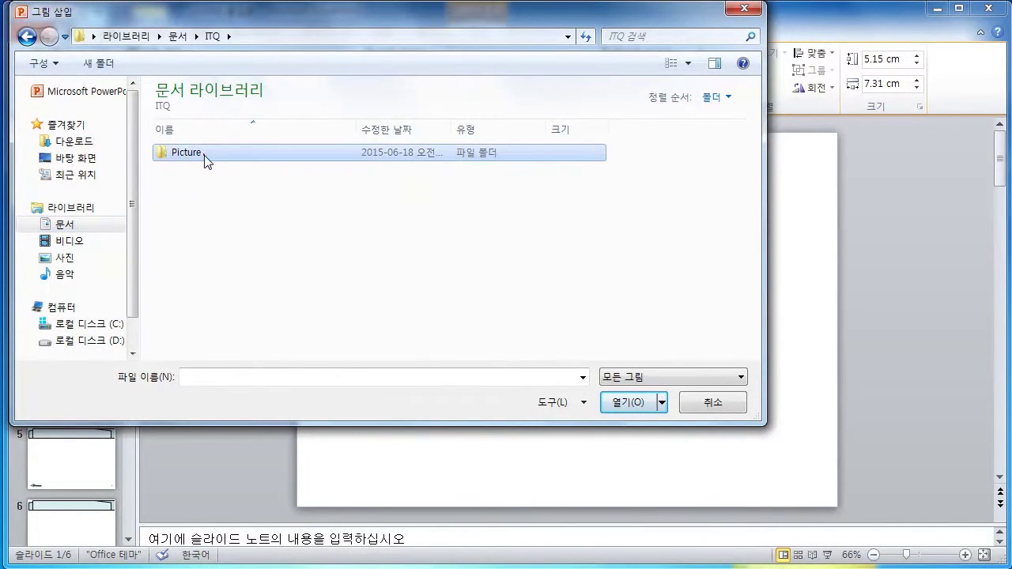
double_click(204, 159)
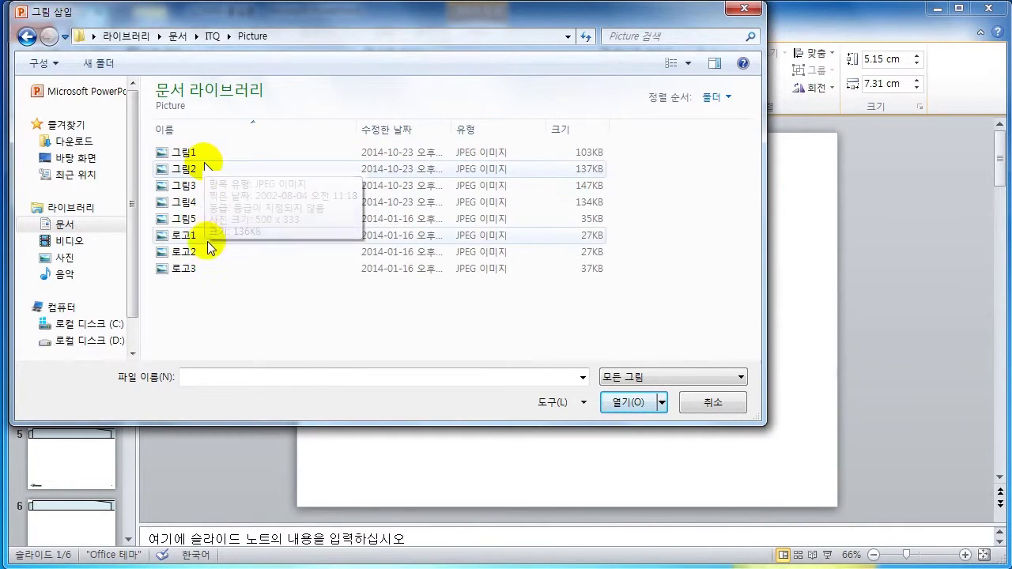
click(198, 189)
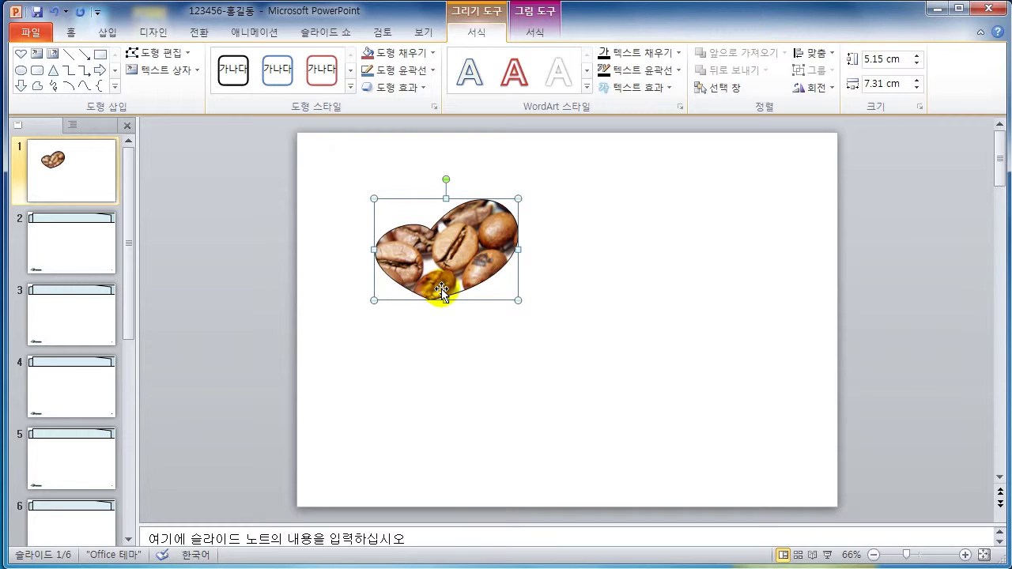
- Apply a 5-point soft edge effect to the picture-filled heart
click(389, 89)
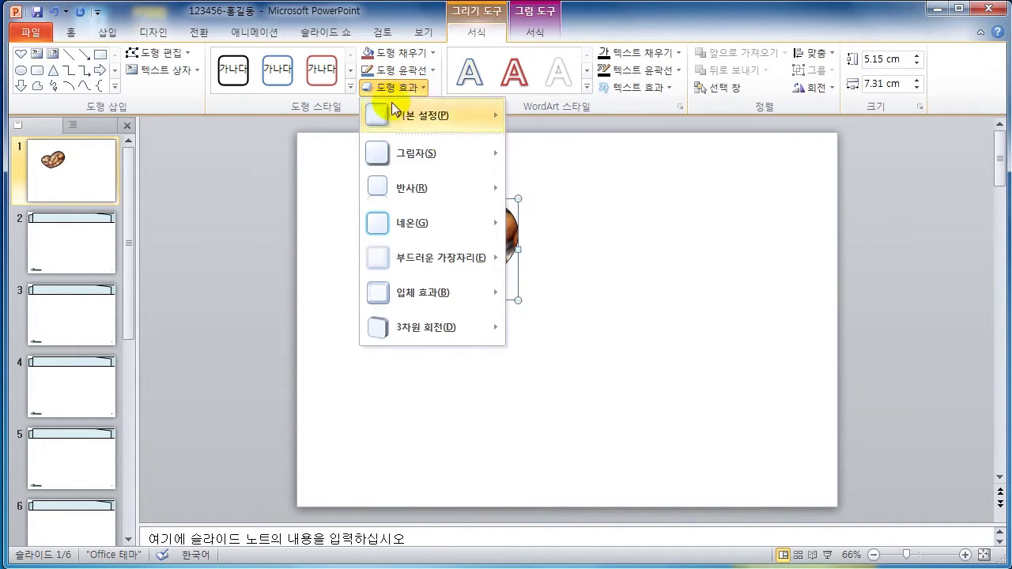
mouse_move(443, 261)
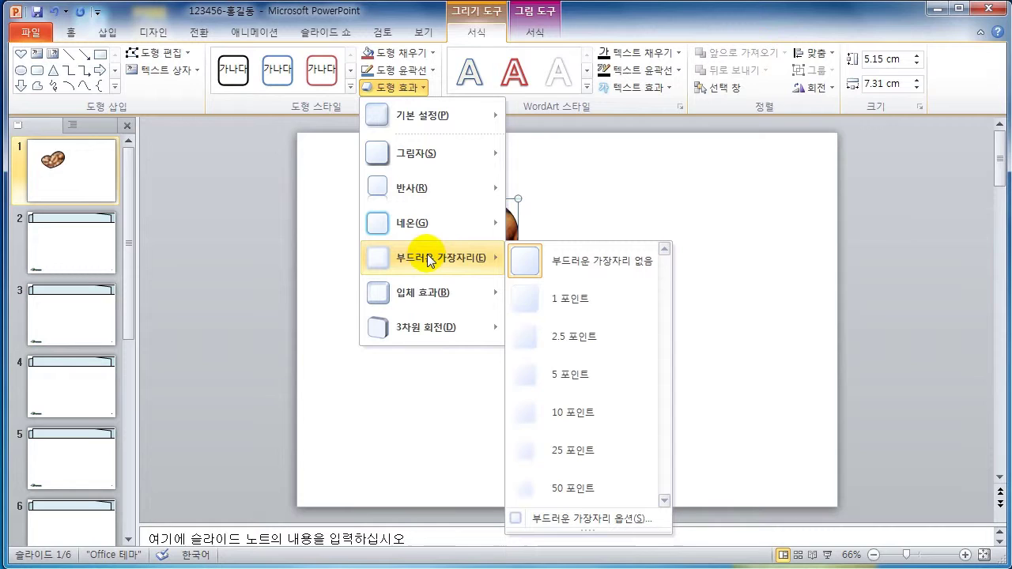
click(593, 373)
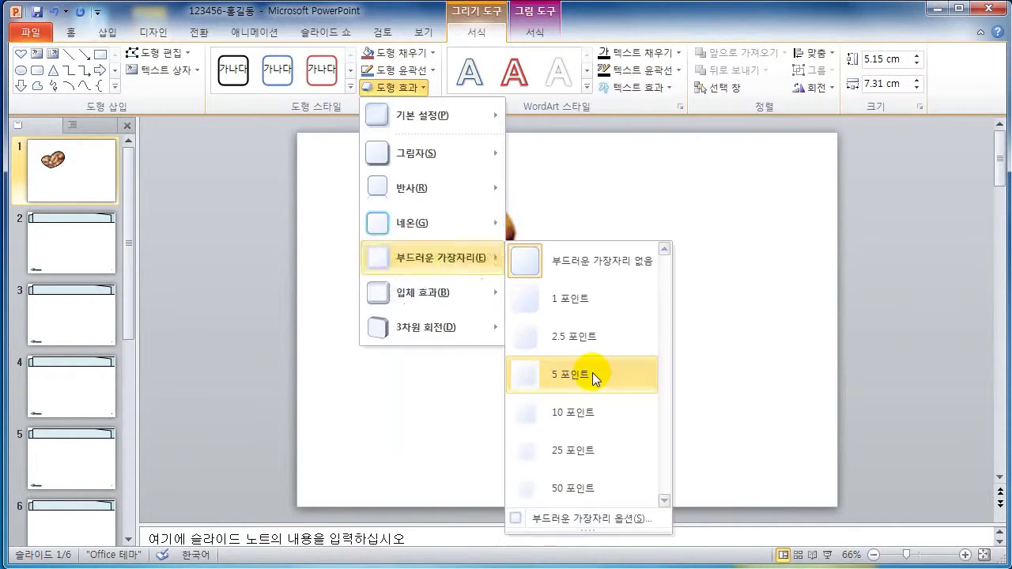
click(592, 373)
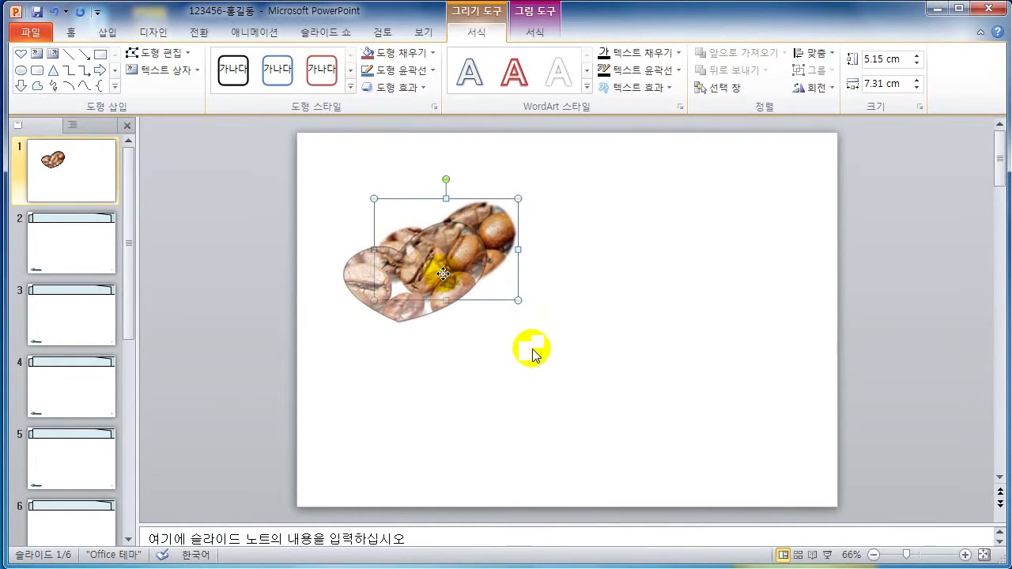
- Move the heart slightly down and left on the slide and rotate it a little counterclockwise
drag(474, 252, 443, 274)
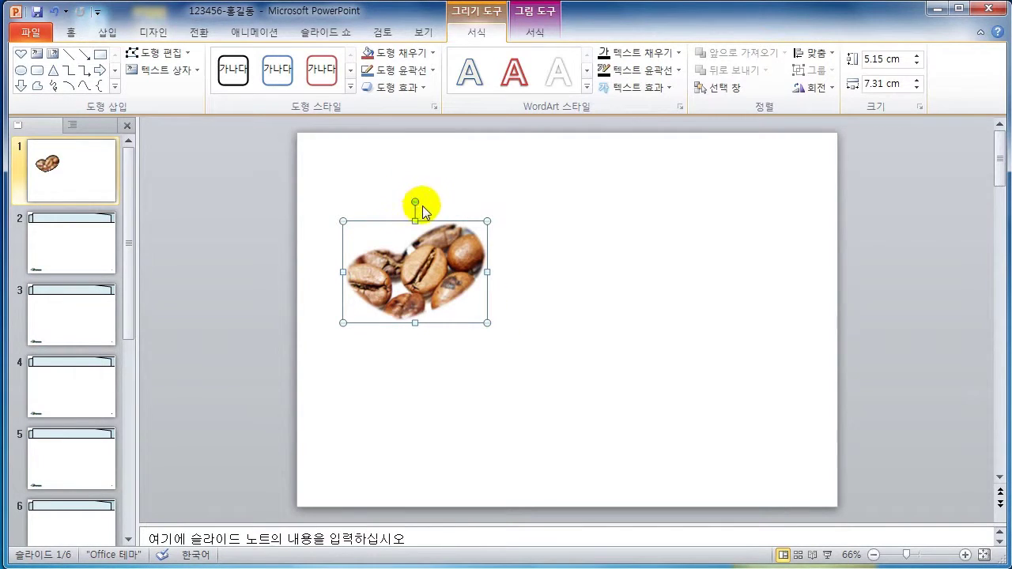
drag(415, 201, 399, 204)
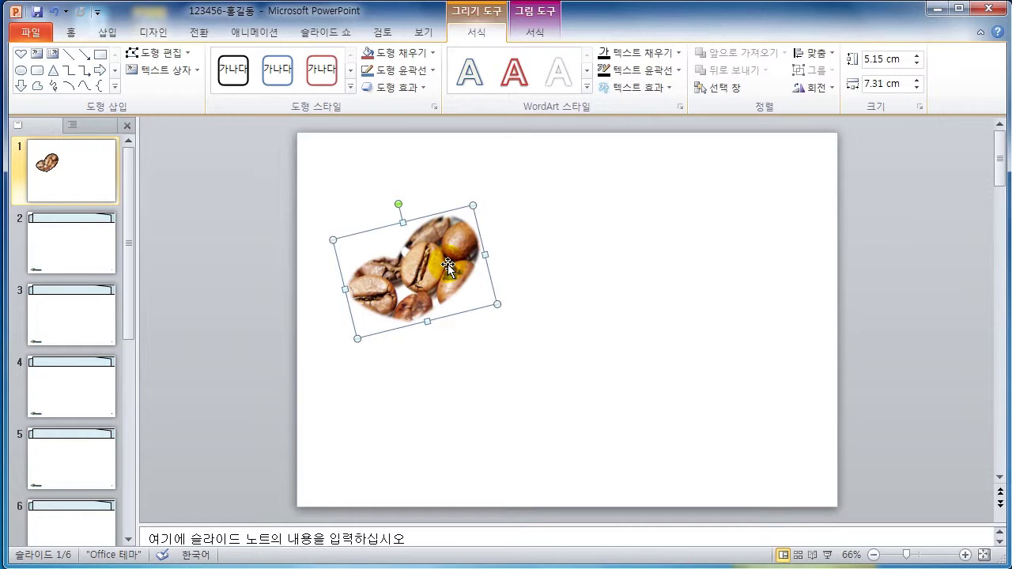
- Duplicate the heart directly to its right and flip the copy horizontally
drag(447, 269, 586, 267)
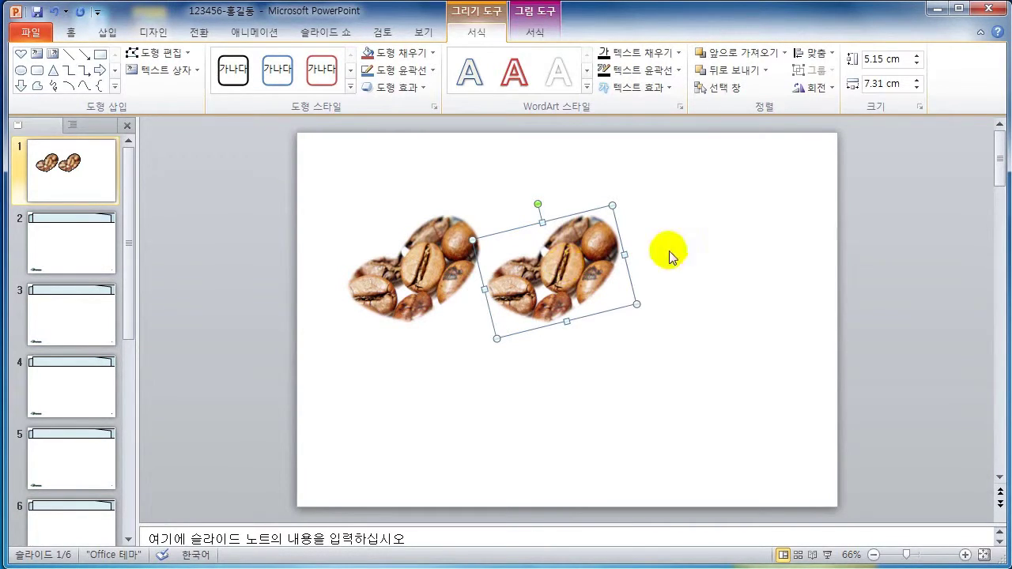
click(814, 87)
click(823, 146)
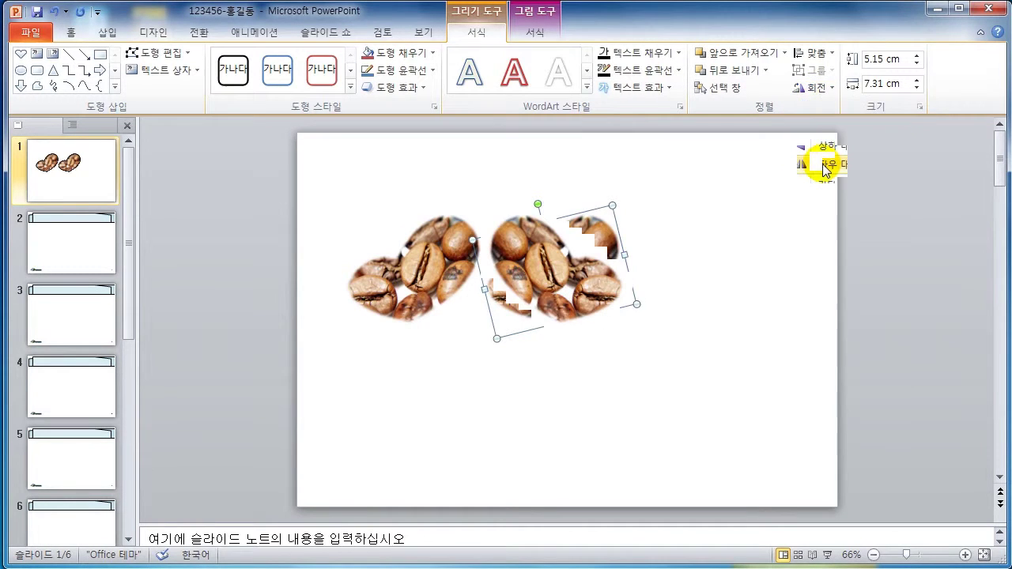
click(814, 87)
click(827, 164)
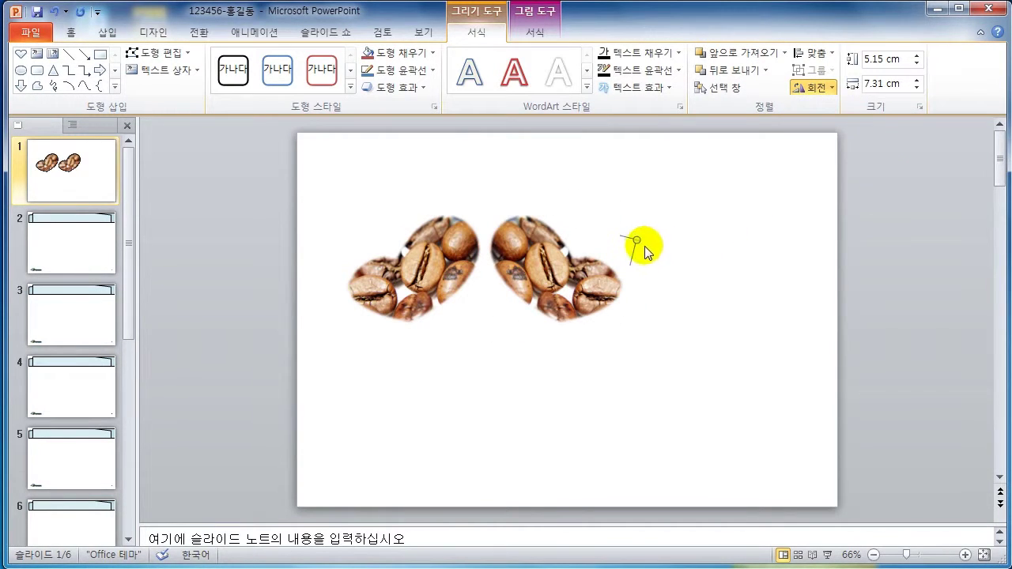
- Scale the flipped heart copy down proportionally to about 3.7 cm high and 5.25 cm wide
drag(638, 241, 587, 261)
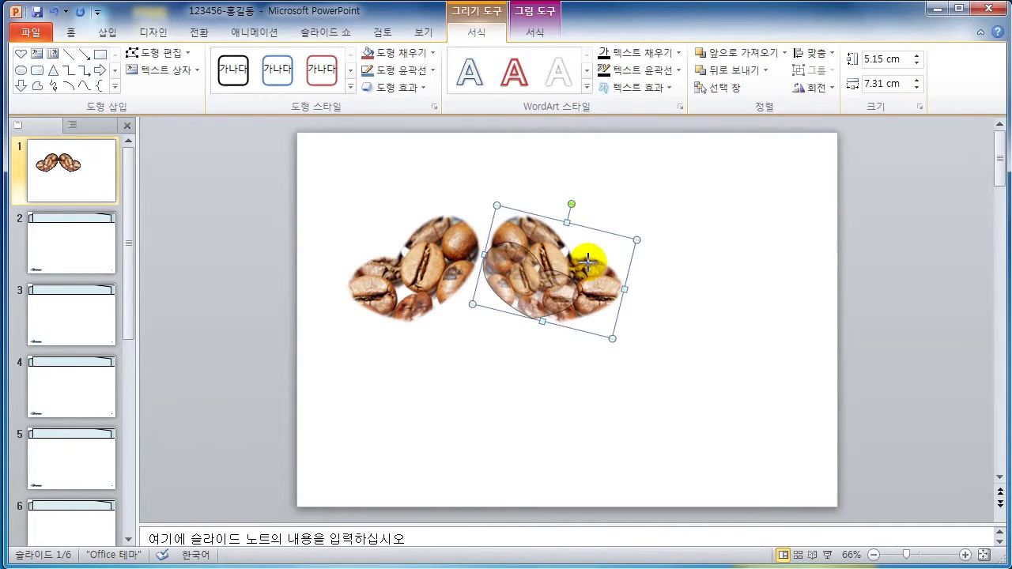
drag(587, 261, 636, 266)
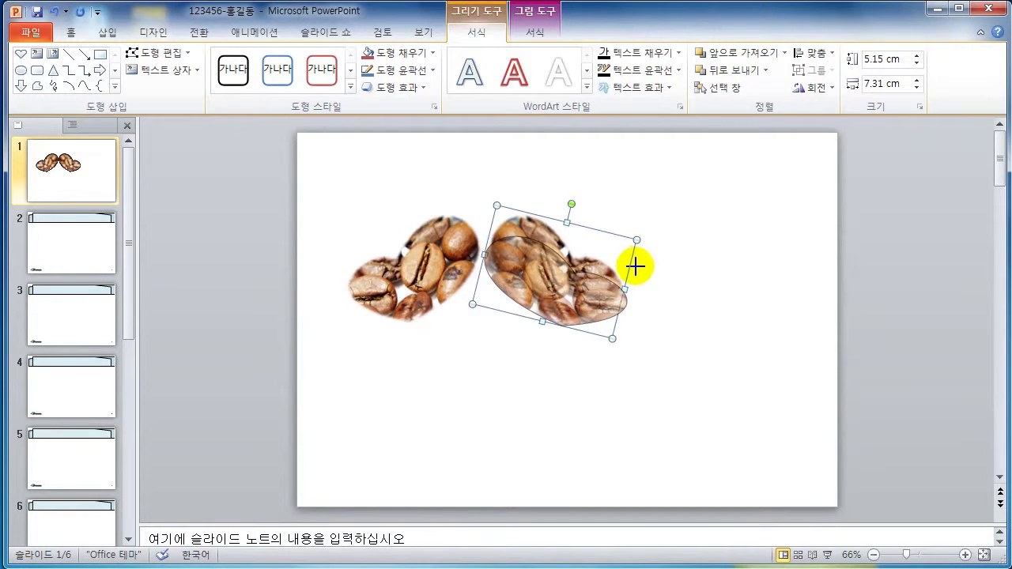
drag(636, 266, 617, 283)
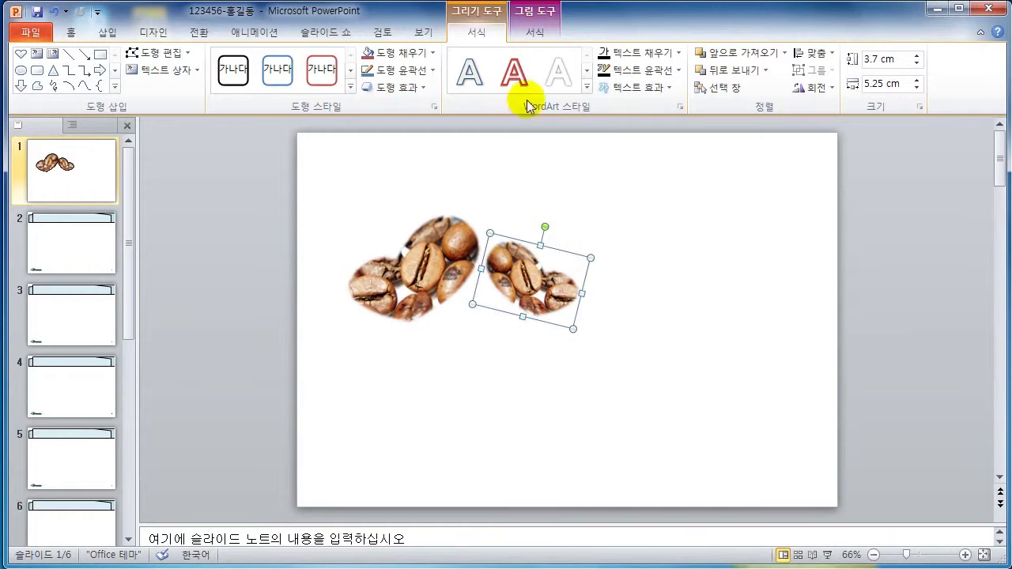
- Insert WordArt in the first outlined style and replace its placeholder with the text "Physical distribution"
click(109, 34)
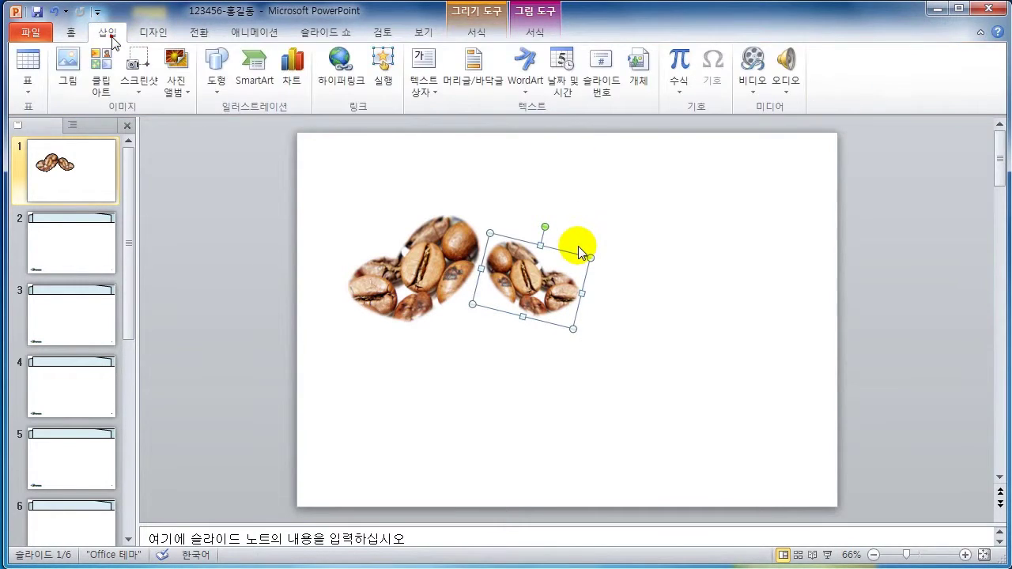
click(535, 93)
click(527, 126)
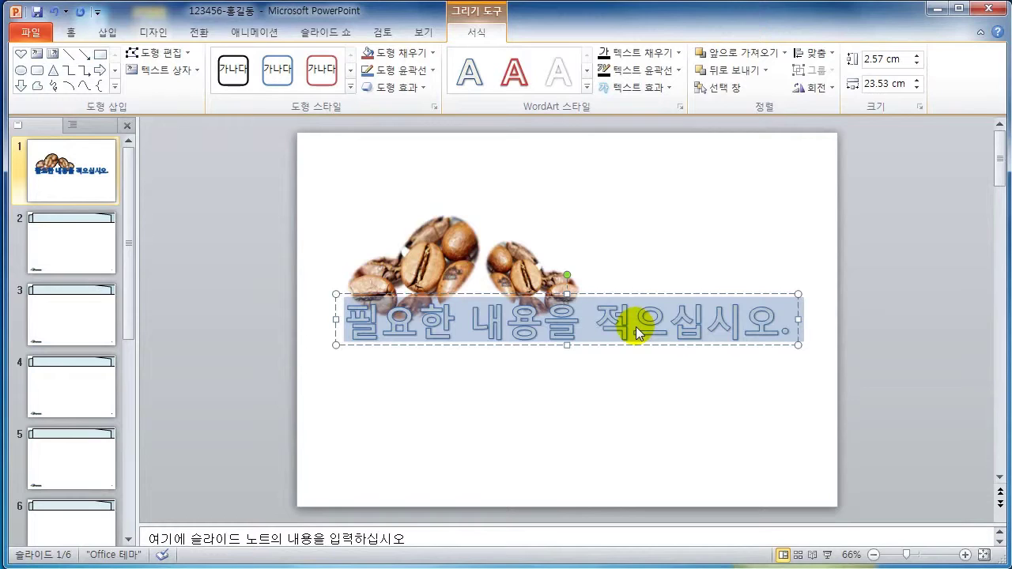
text(P)
key(ctrl+z)
text(Py)
key(BackSpace)
text(hy)
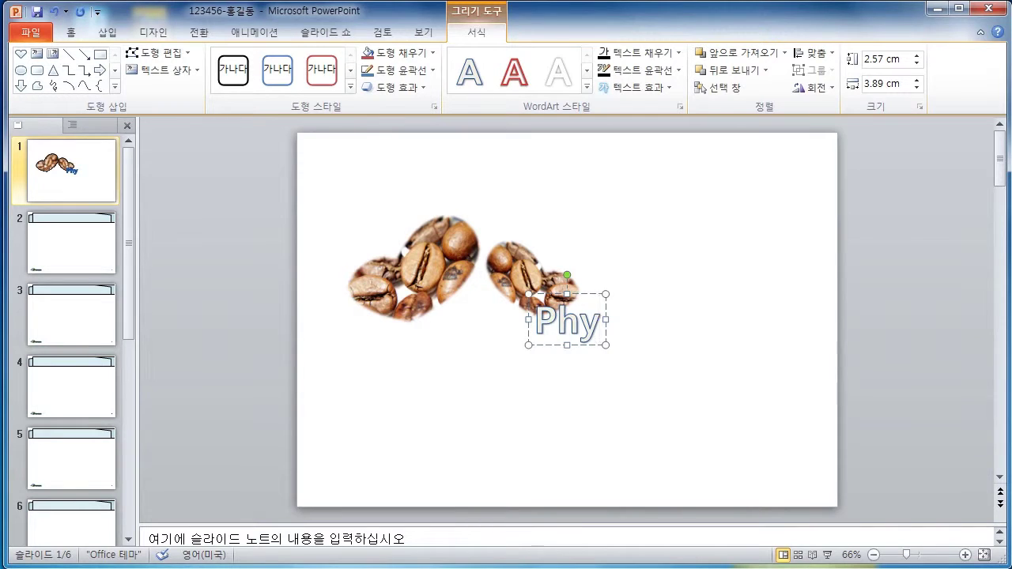
text(sical distr)
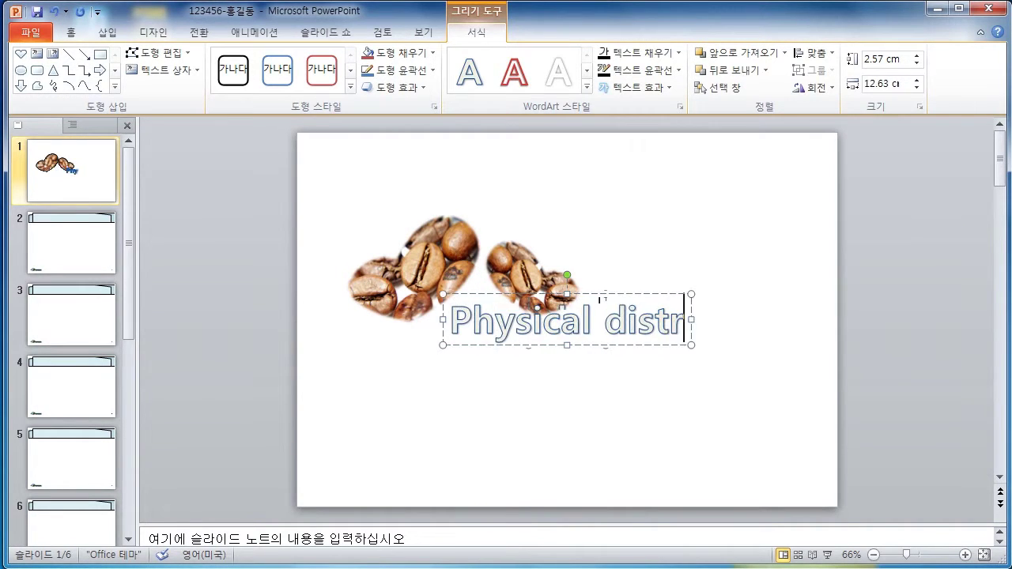
text(ibuti)
key(BackSpace)
key(BackSpace)
key(BackSpace)
key(BackSpace)
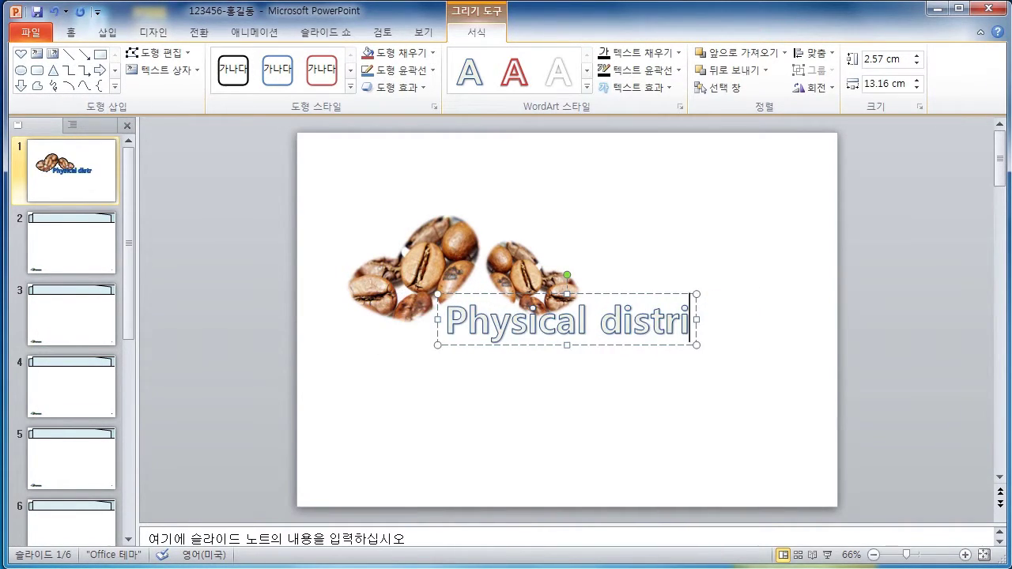
text(bution)
- Capitalize the second word of the WordArt so the text reads "Physical Distribution"
click(574, 319)
key(Left)
key(BackSpace)
text(d)
key(BackSpace)
text(D)
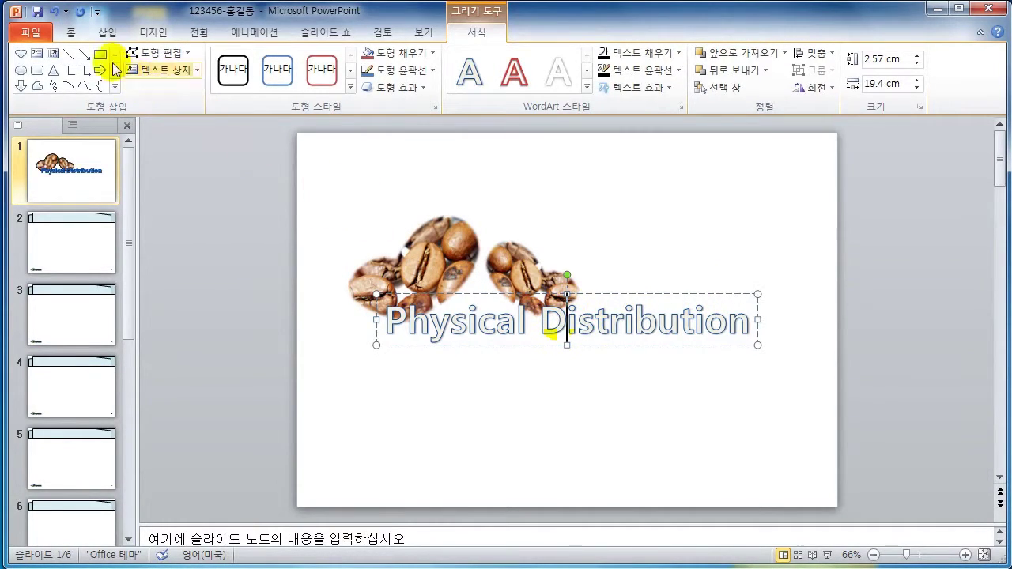
- Change the font of the whole "Physical Distribution" WordArt to 돋움
click(71, 32)
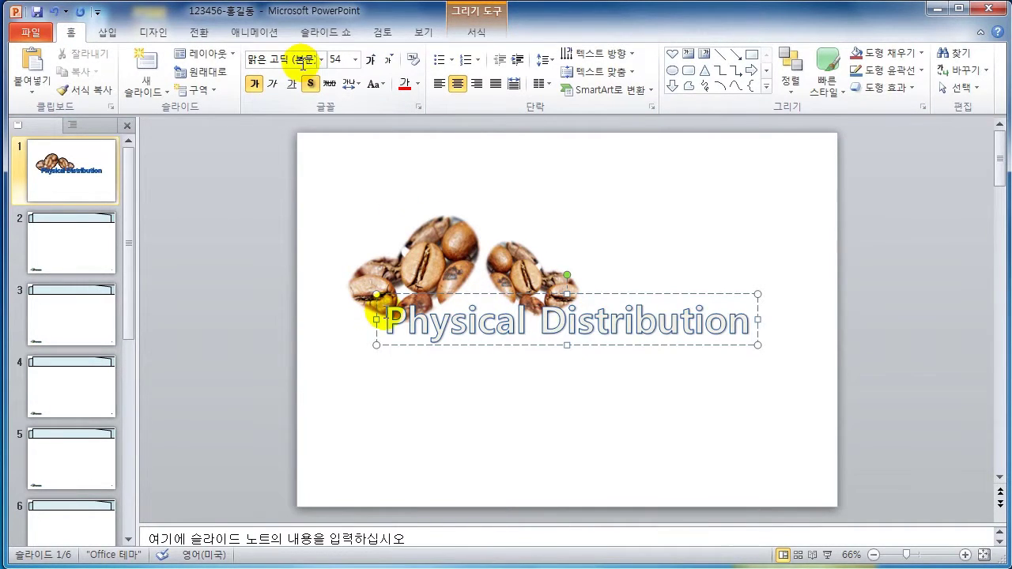
key(shift+End)
key(Home)
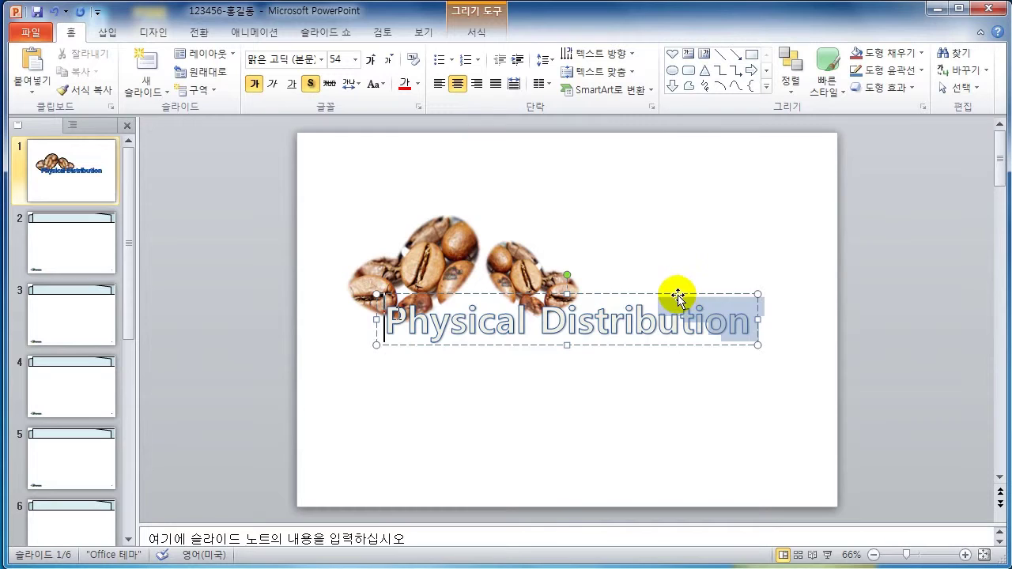
click(677, 295)
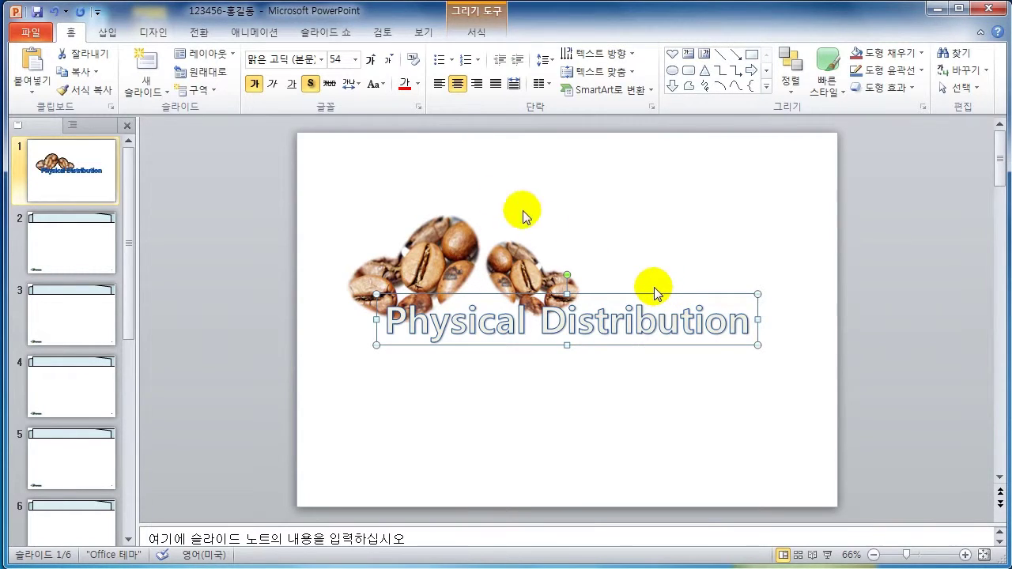
click(306, 59)
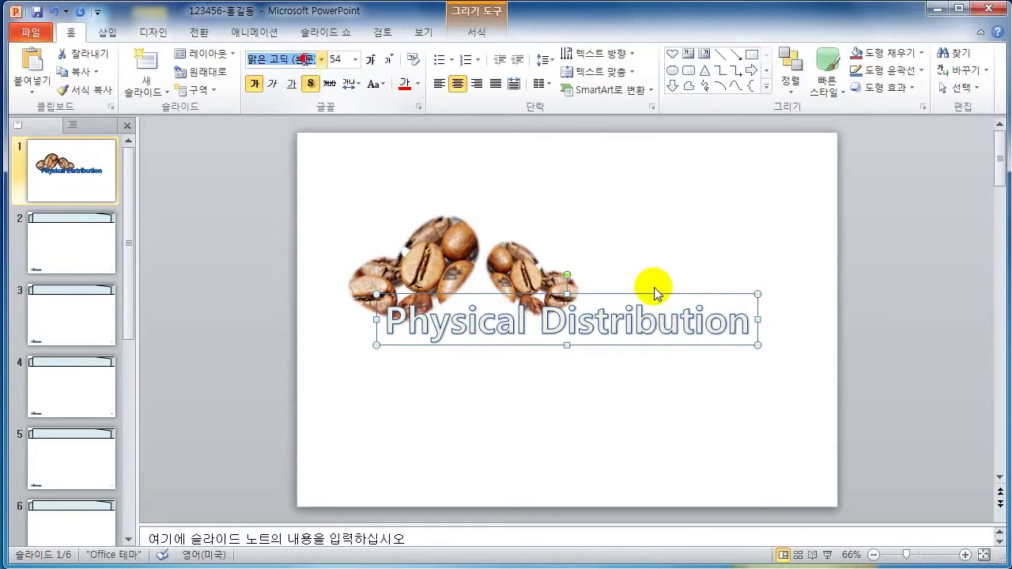
text(ehhd)
key(BackSpace)
key(BackSpace)
text(e)
key(BackSpace)
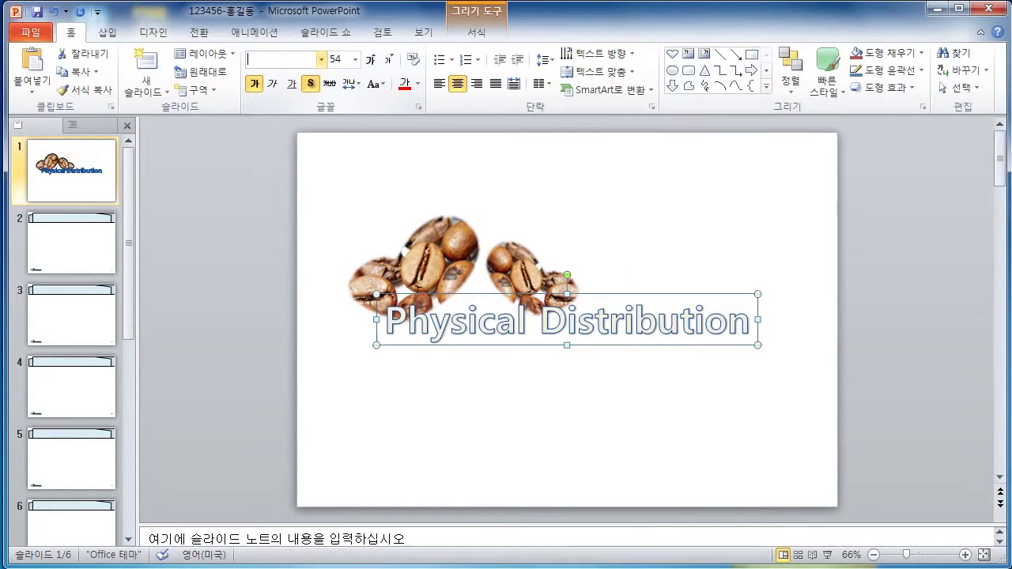
key(BackSpace)
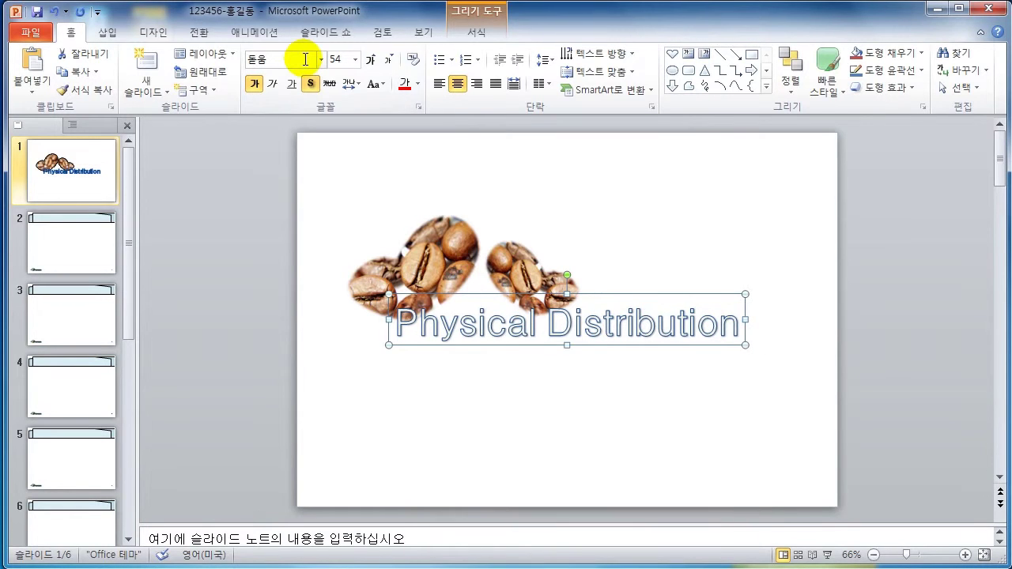
click(335, 61)
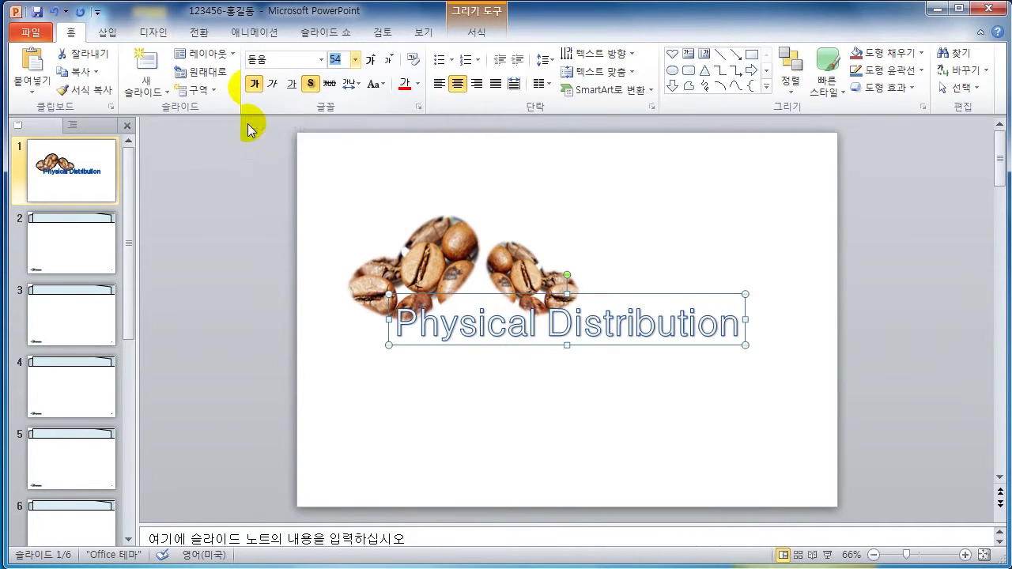
click(632, 294)
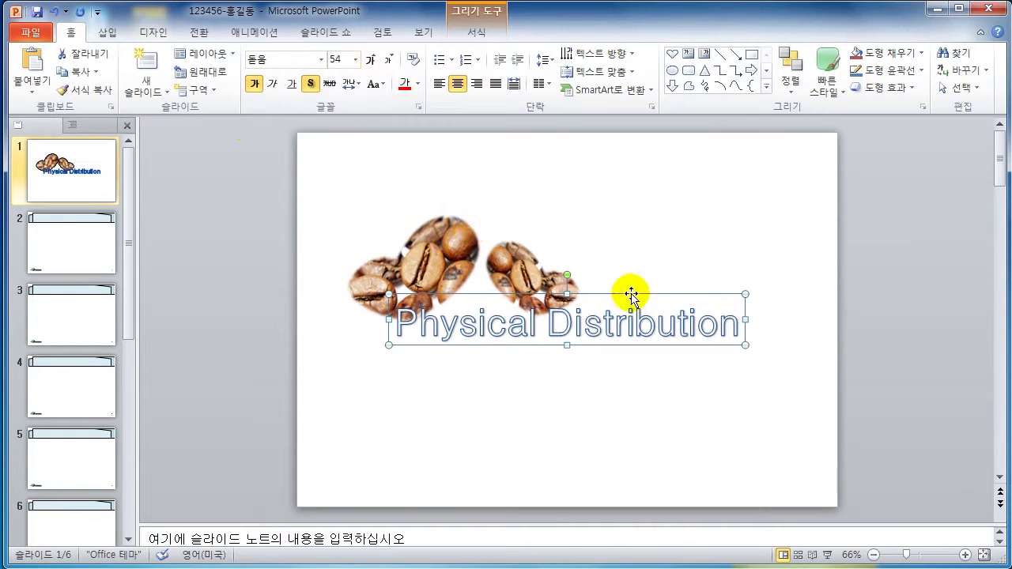
- Apply the third reflection variation of the first row to the "Physical Distribution" WordArt text
click(477, 32)
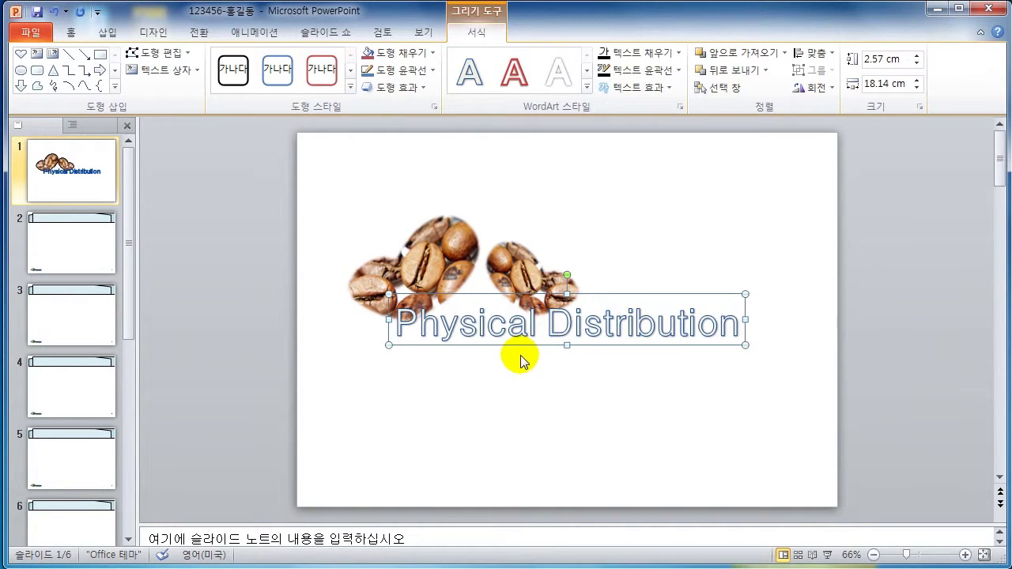
click(641, 88)
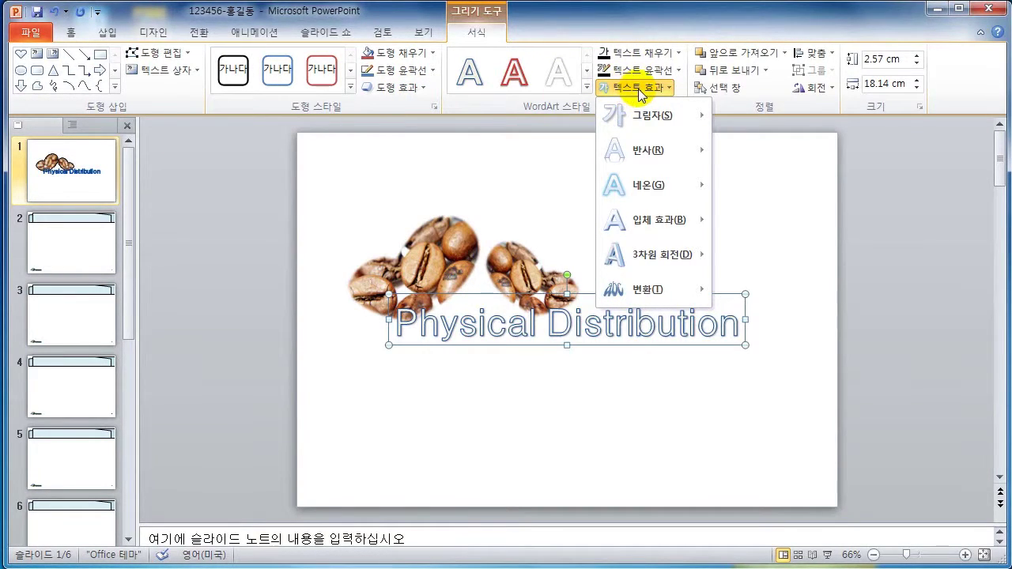
mouse_move(645, 113)
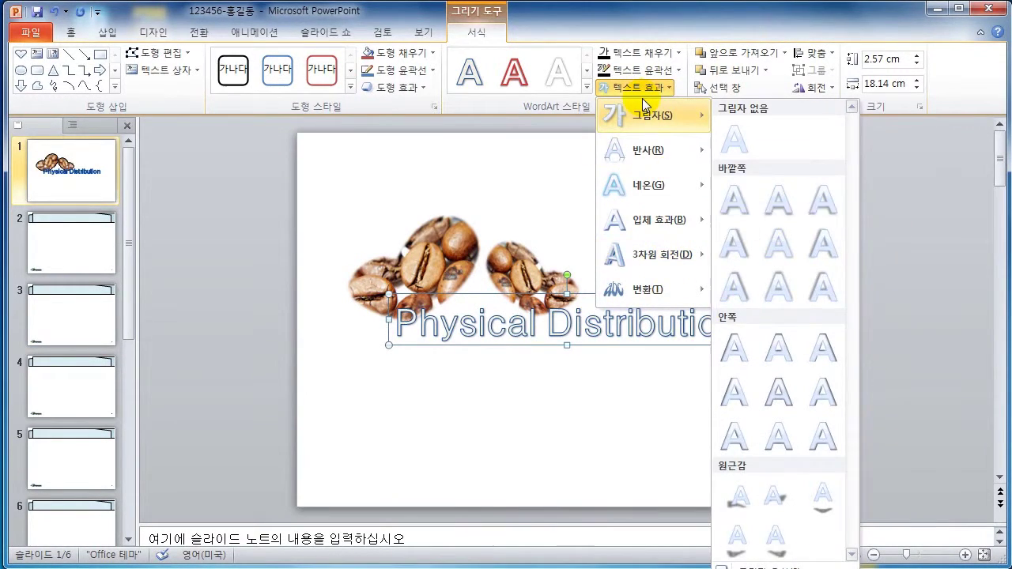
mouse_move(685, 154)
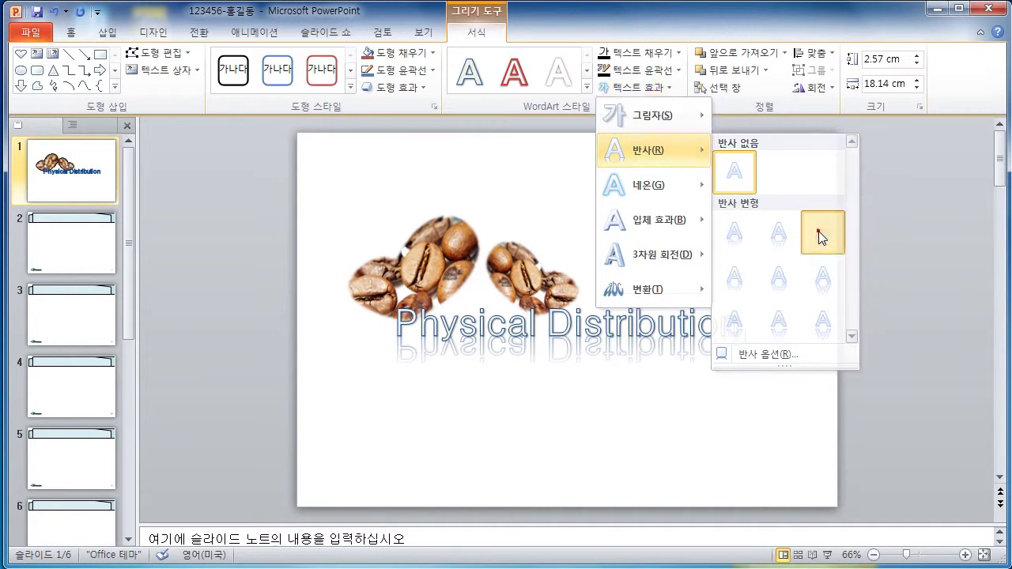
click(819, 231)
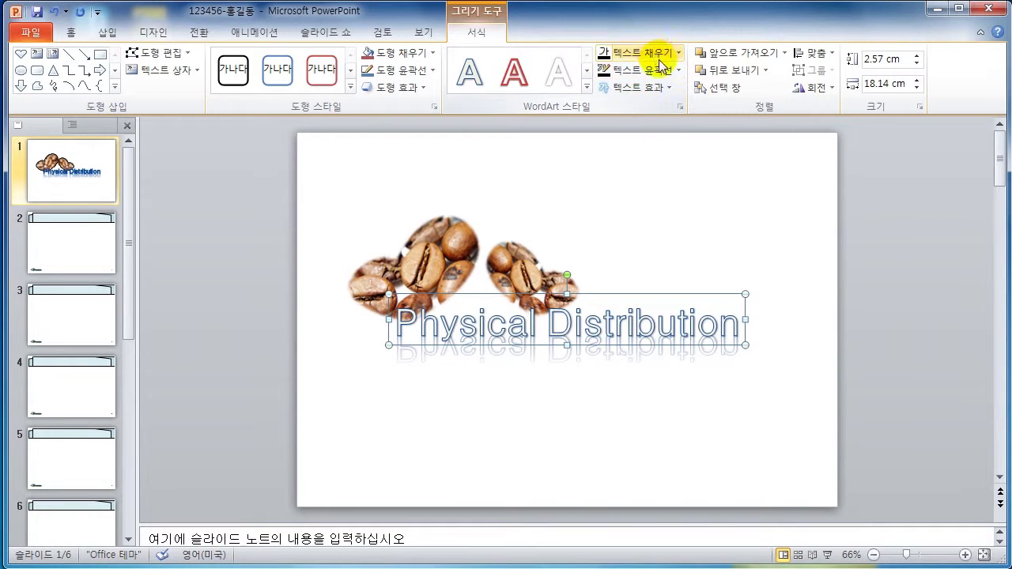
- Remove the outline from the "Physical Distribution" WordArt text
click(638, 69)
click(639, 69)
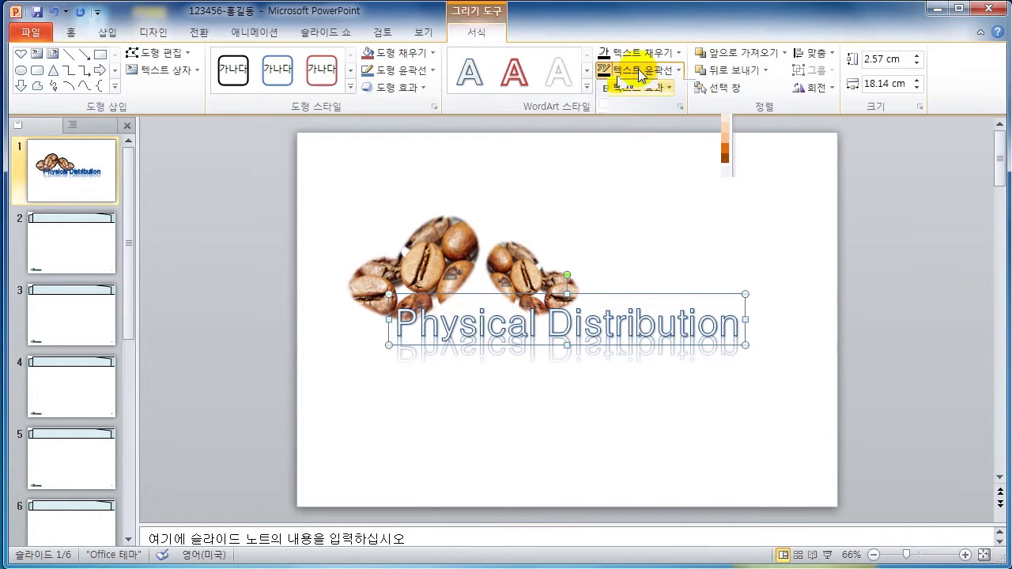
click(638, 69)
click(654, 234)
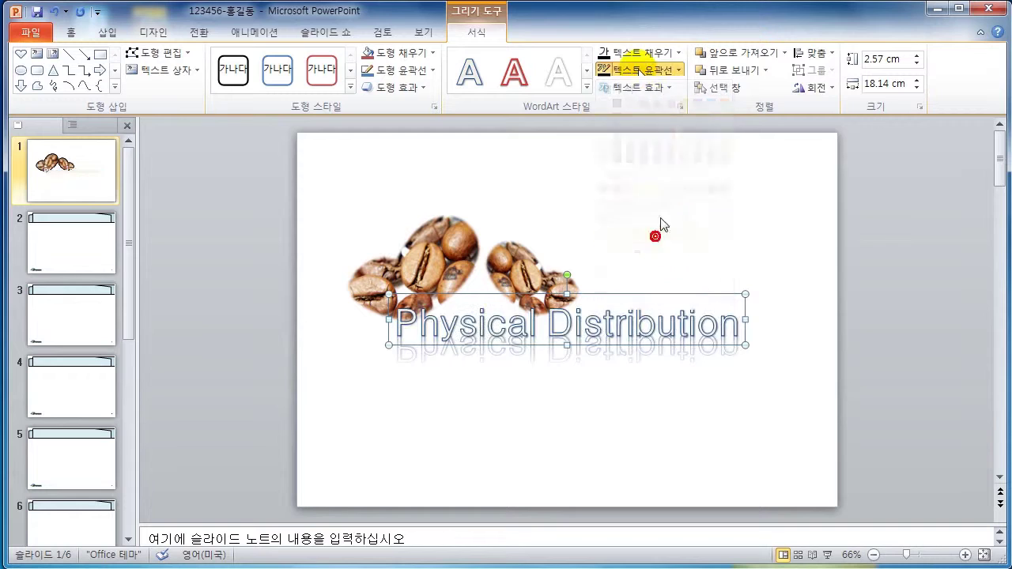
- Fill the "Physical Distribution" WordArt text with the theme color 검정, 텍스트 1
click(647, 51)
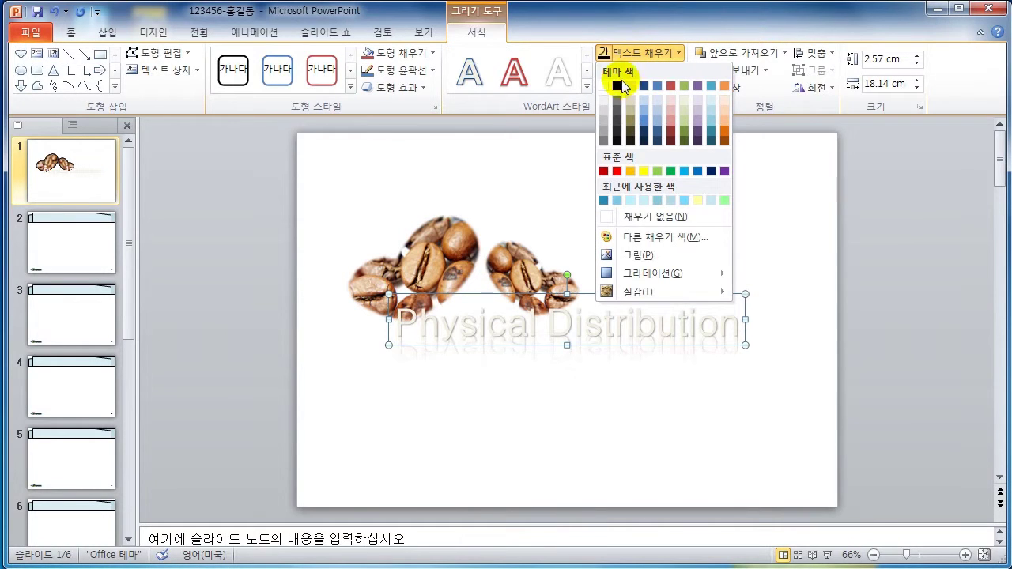
click(647, 52)
click(647, 52)
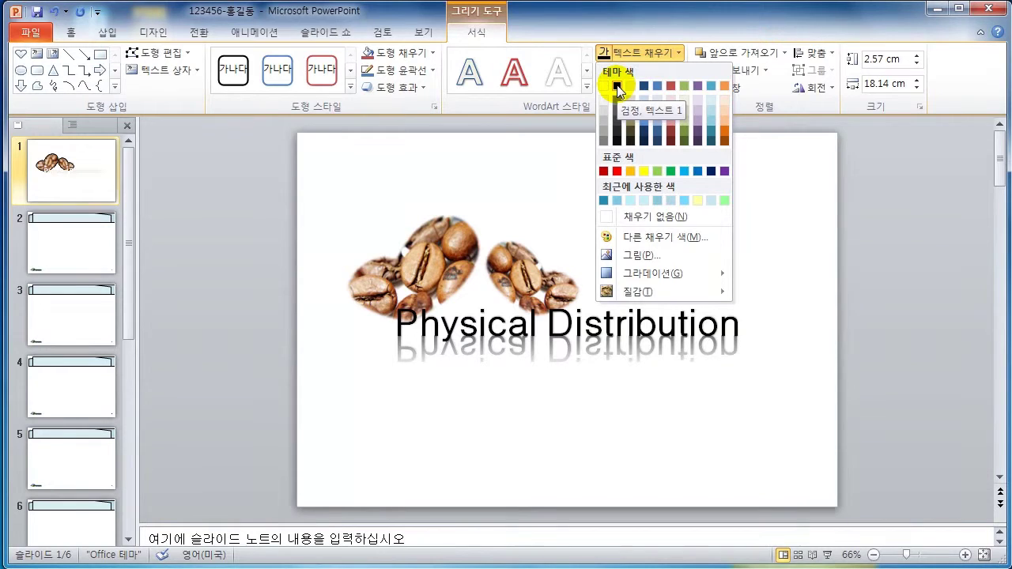
click(617, 90)
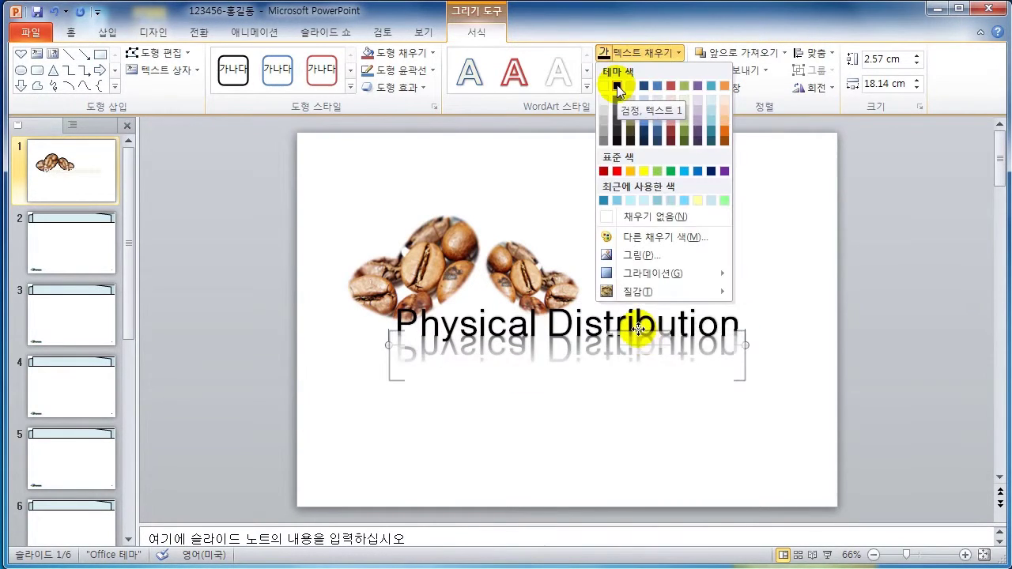
- Widen the "Physical Distribution" WordArt box to about 20.1 cm and place it just below the two hearts
drag(744, 339, 783, 315)
mouse_move(714, 319)
mouse_down()
mouse_move(700, 331)
mouse_move(711, 332)
mouse_up()
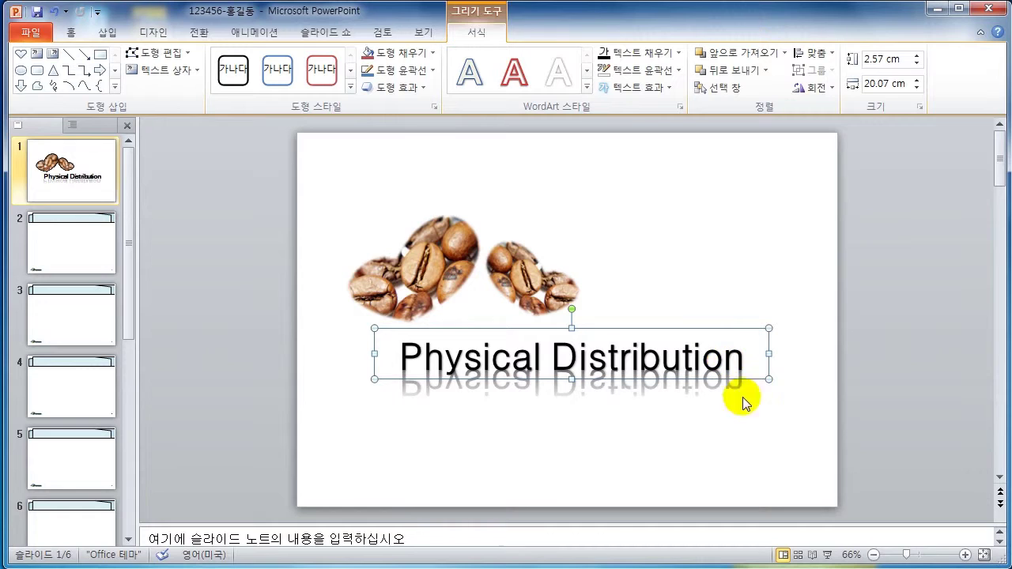
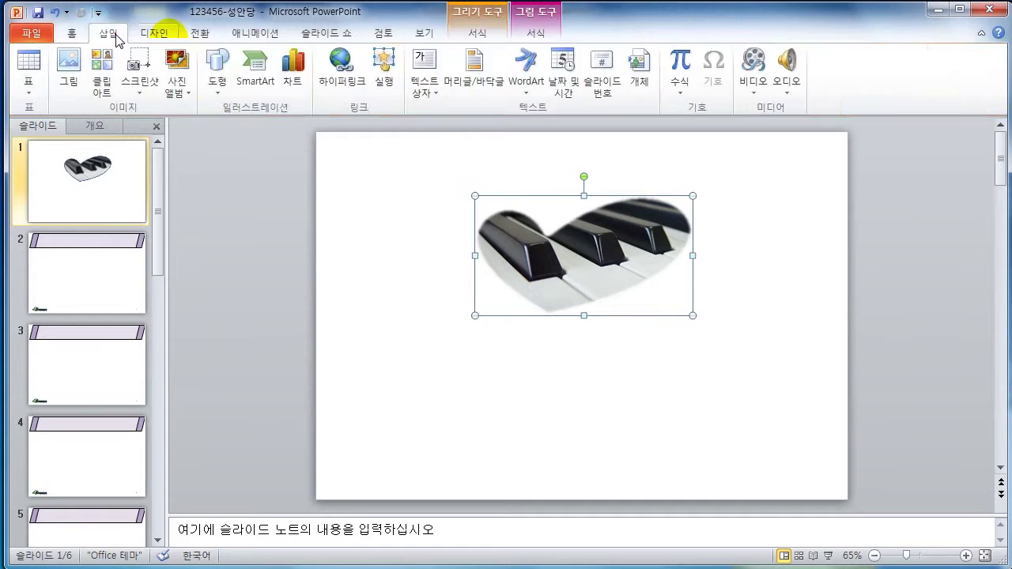
- Insert WordArt in the first outlined style on the piano-key heart slide with the text "Industrial Engineering"
click(528, 82)
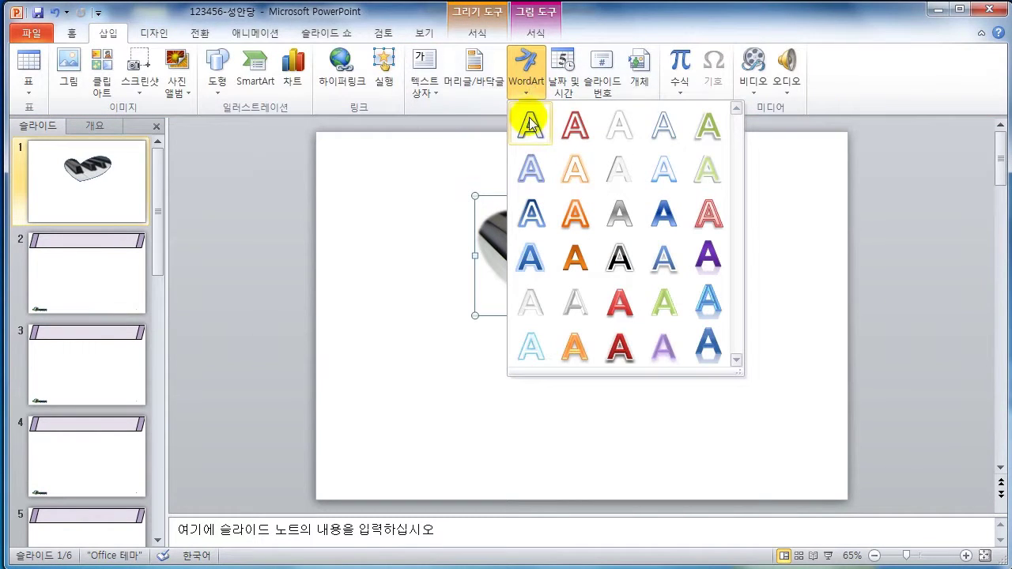
click(529, 136)
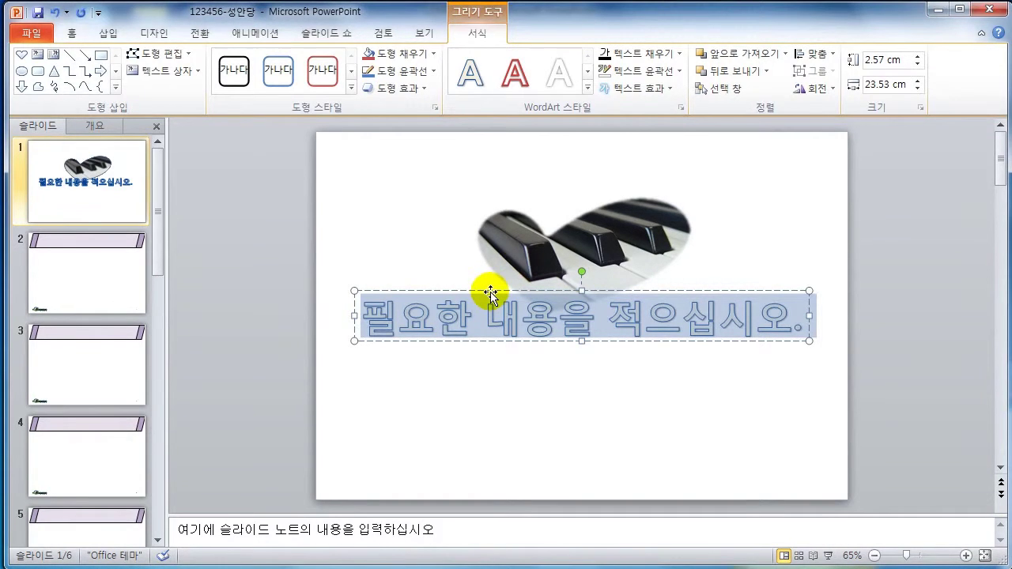
text(Industrial Engineering)
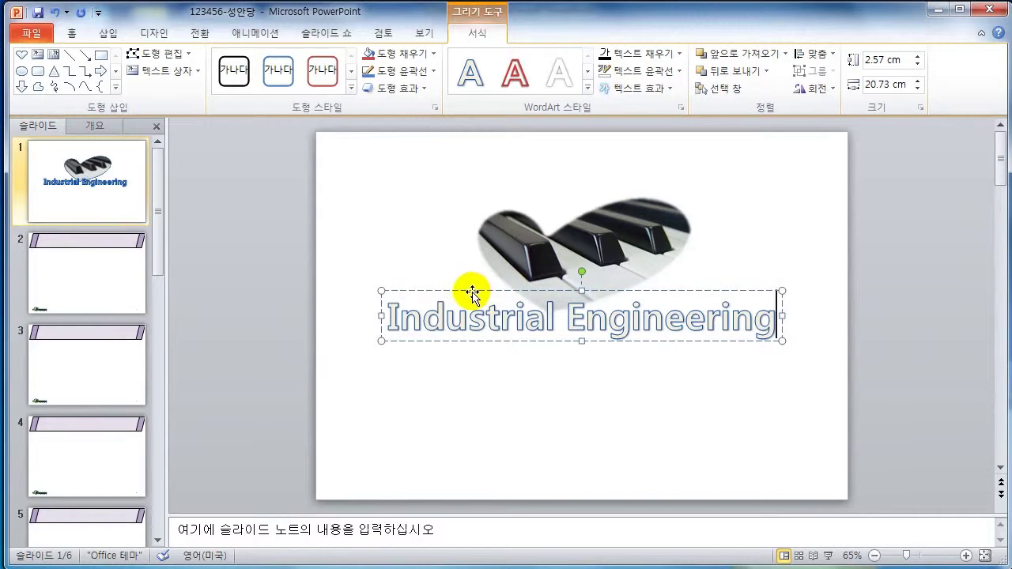
- Change the font of the "Industrial Engineering" WordArt to 돋움
click(72, 33)
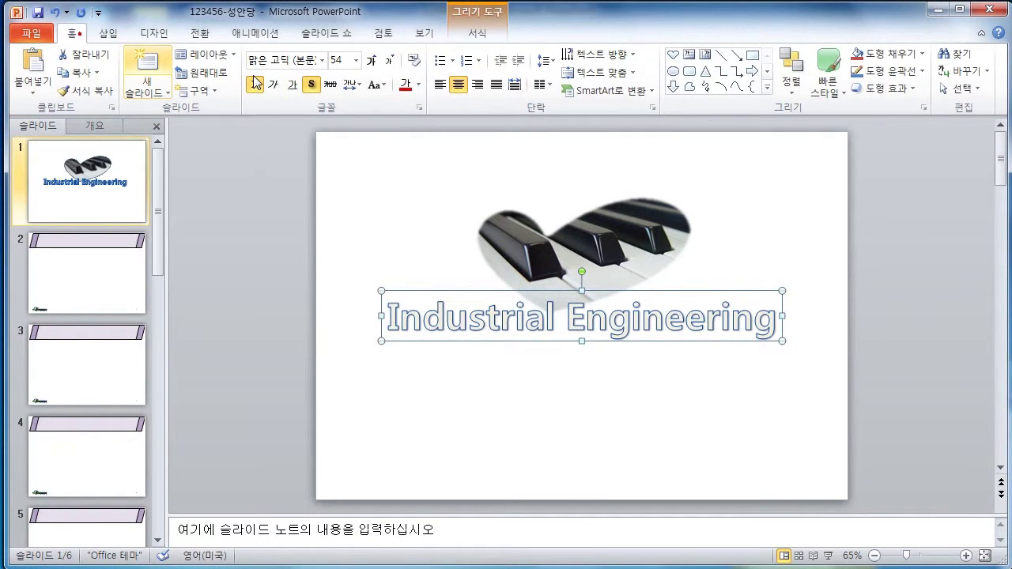
click(322, 60)
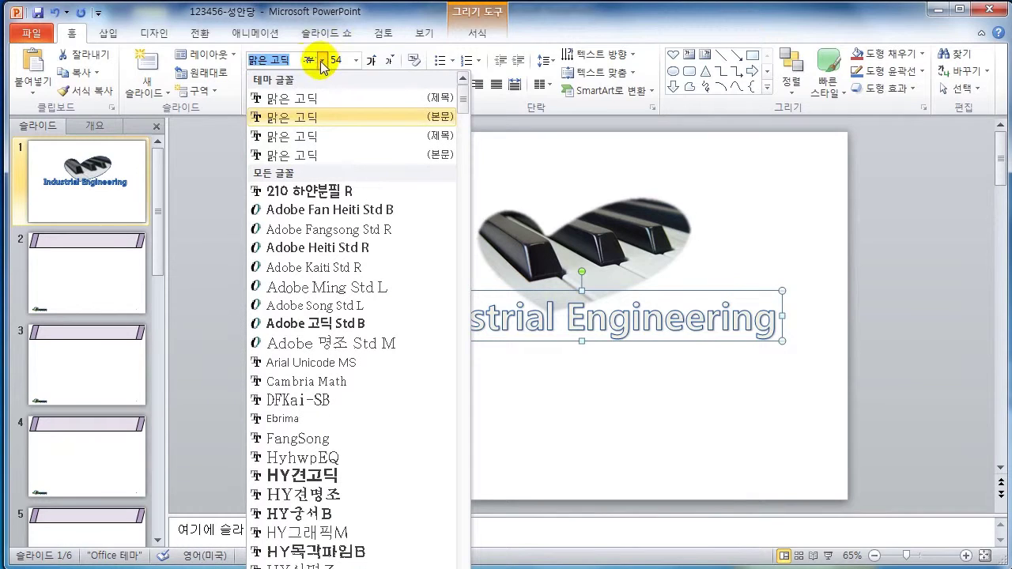
drag(464, 100, 464, 345)
scroll(380, 294, up, 7)
scroll(464, 361, down, 10)
scroll(335, 324, up, 13)
click(328, 325)
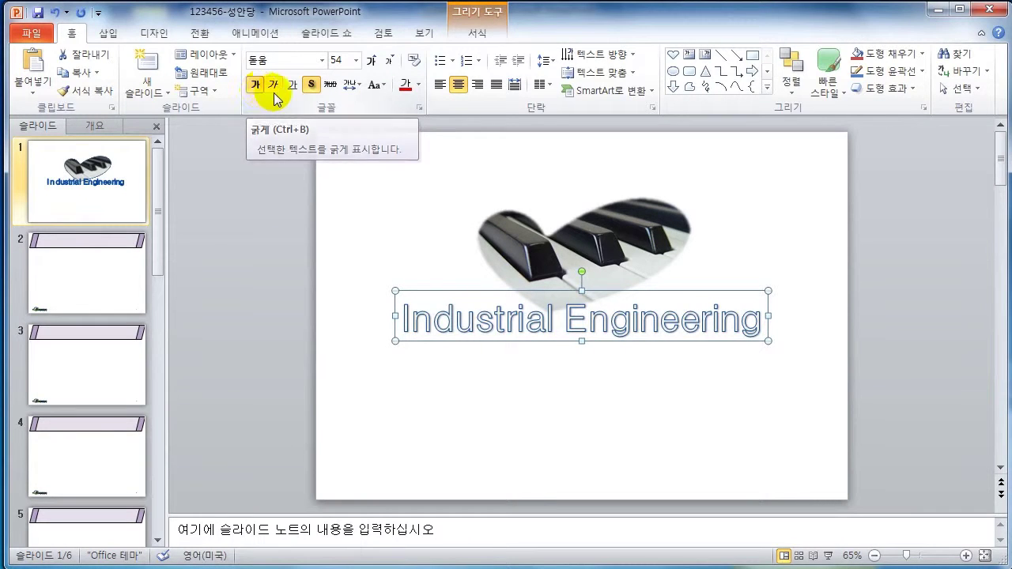
- Apply the third reflection variation of the first row to the "Industrial Engineering" WordArt text
click(480, 34)
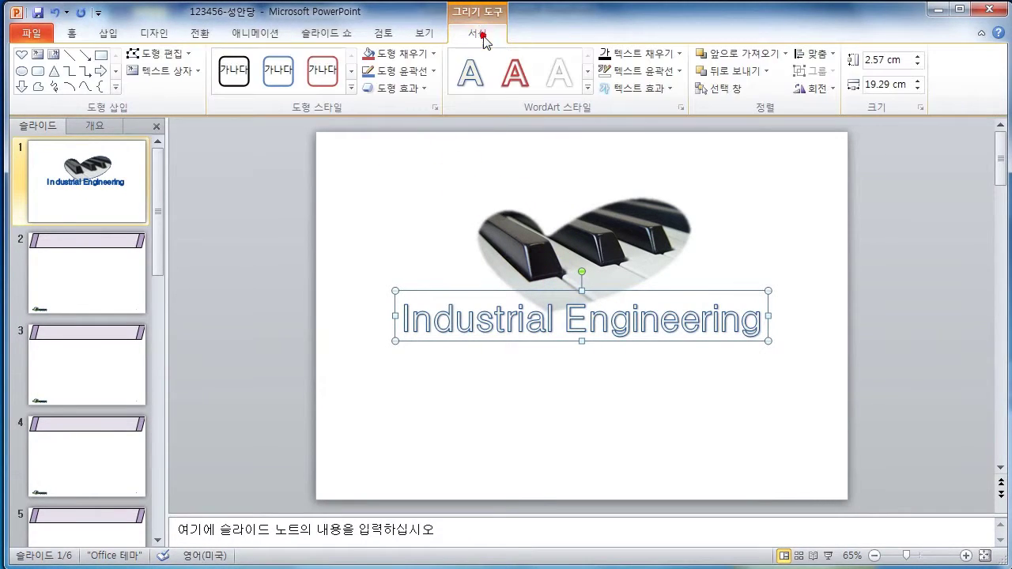
click(645, 87)
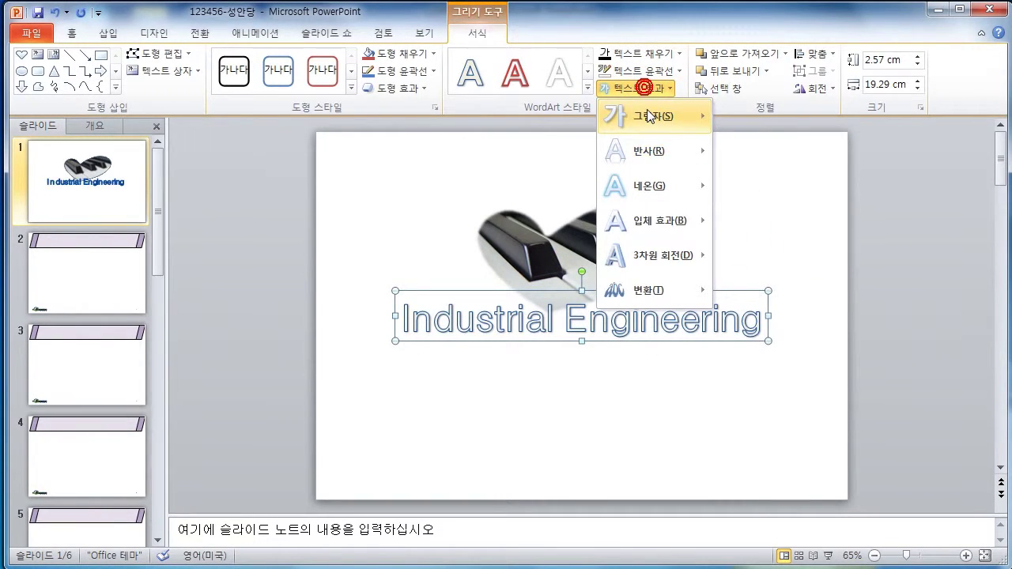
mouse_move(648, 151)
click(835, 228)
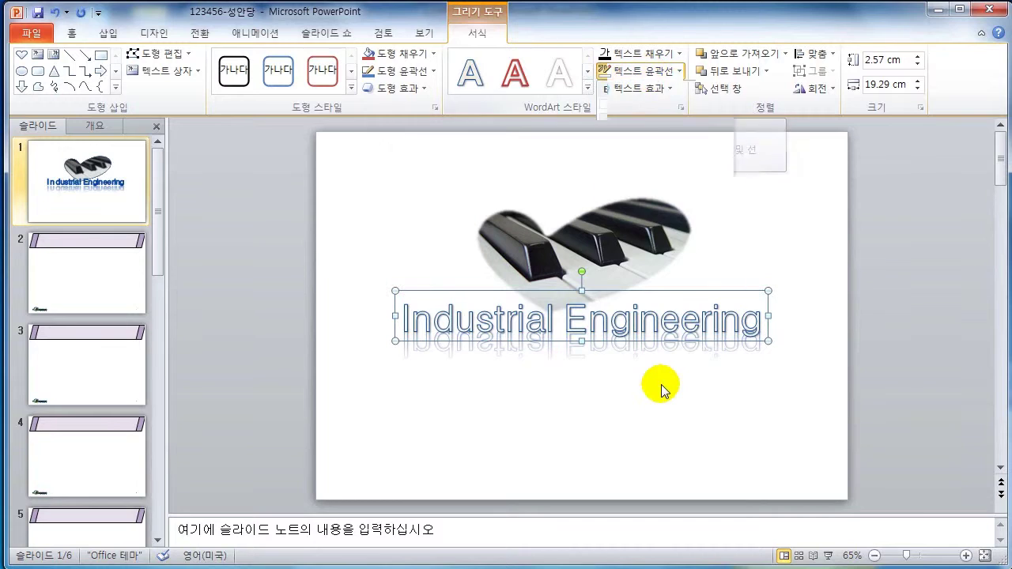
- Fill the "Industrial Engineering" WordArt text with black
click(654, 73)
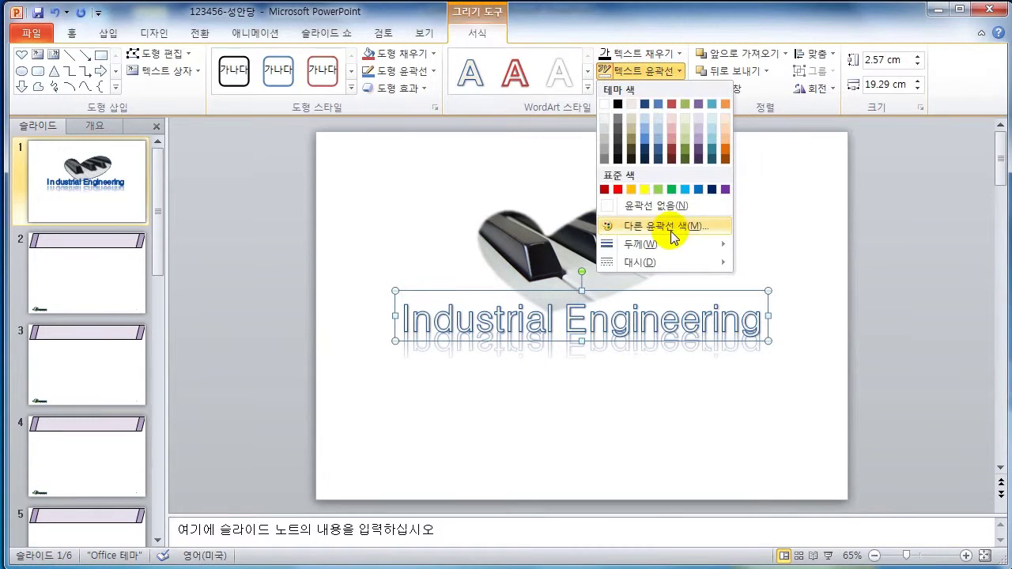
click(653, 56)
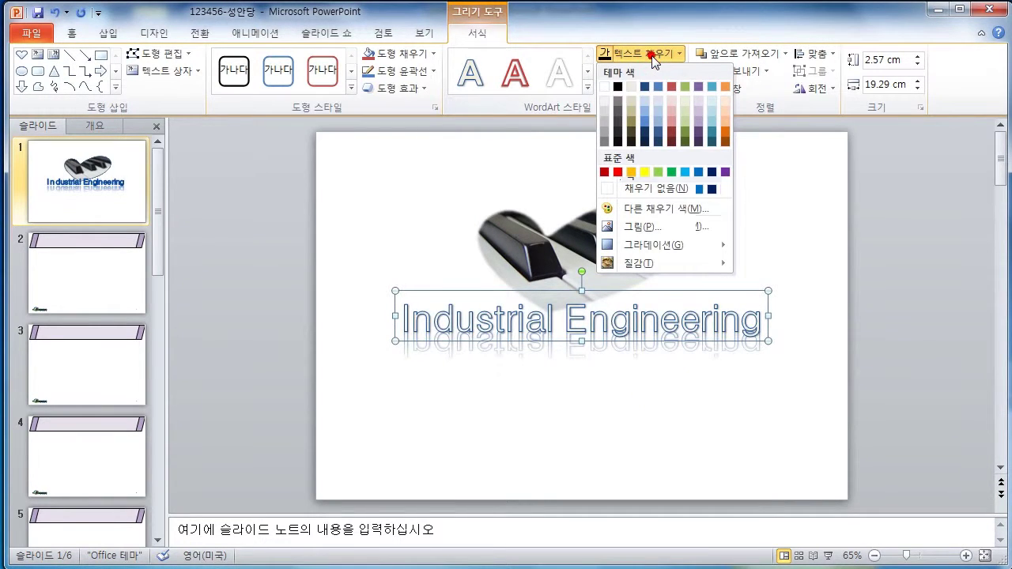
click(619, 88)
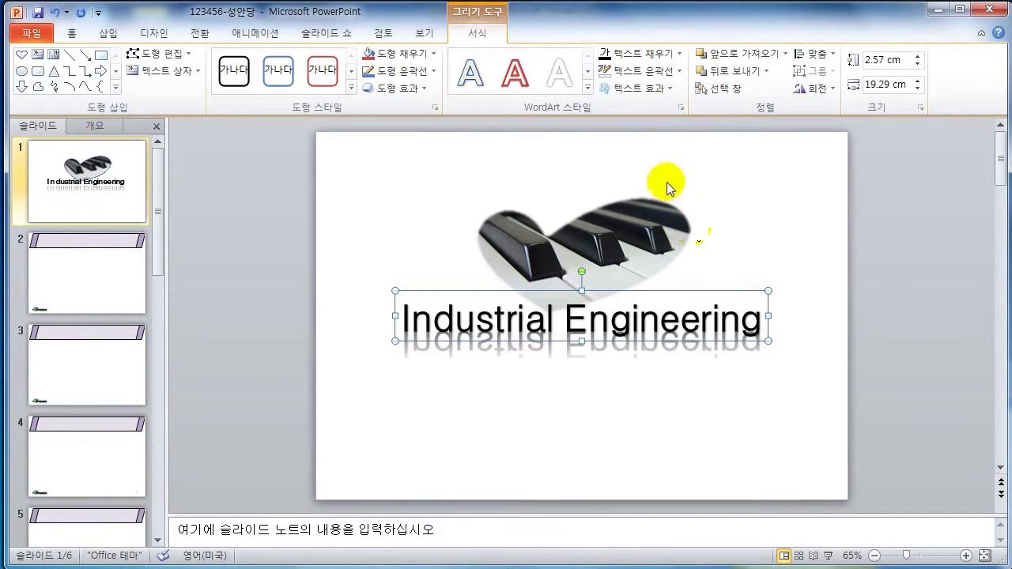
- Apply the fourth warp transform of the first row to the "Industrial Engineering" WordArt text
click(637, 88)
mouse_move(651, 288)
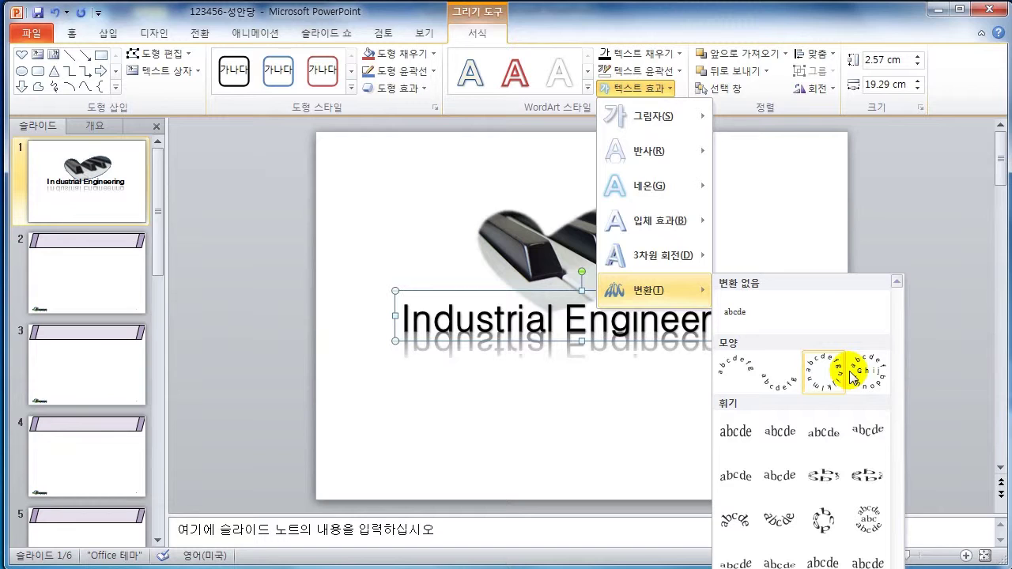
click(874, 433)
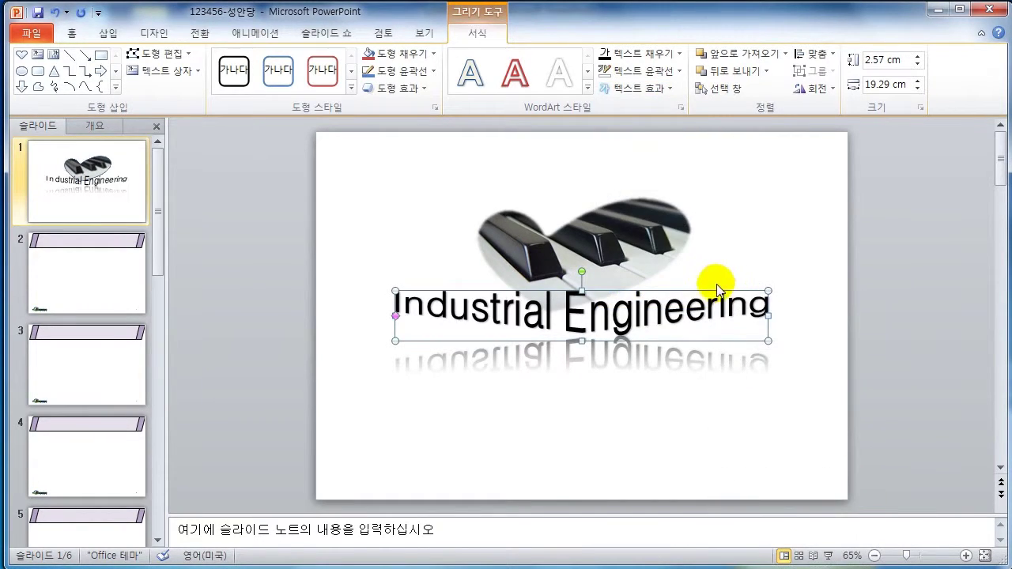
- Enlarge the "Industrial Engineering" WordArt to about 21.0 cm wide and 3.8 cm high and move it below the heart
drag(721, 329, 802, 332)
drag(726, 331, 718, 333)
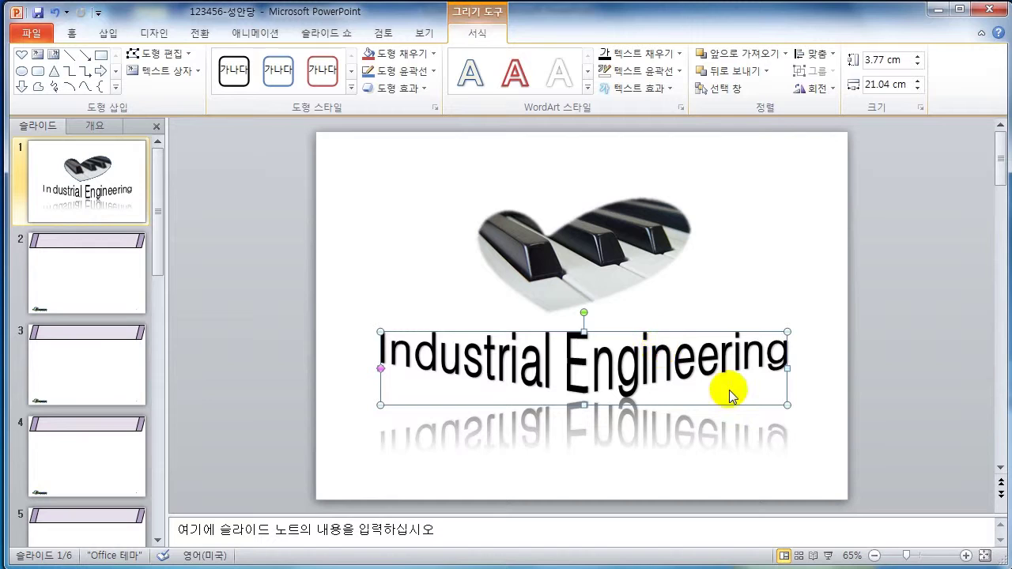
key(Down)
key(Down)
key(Down)
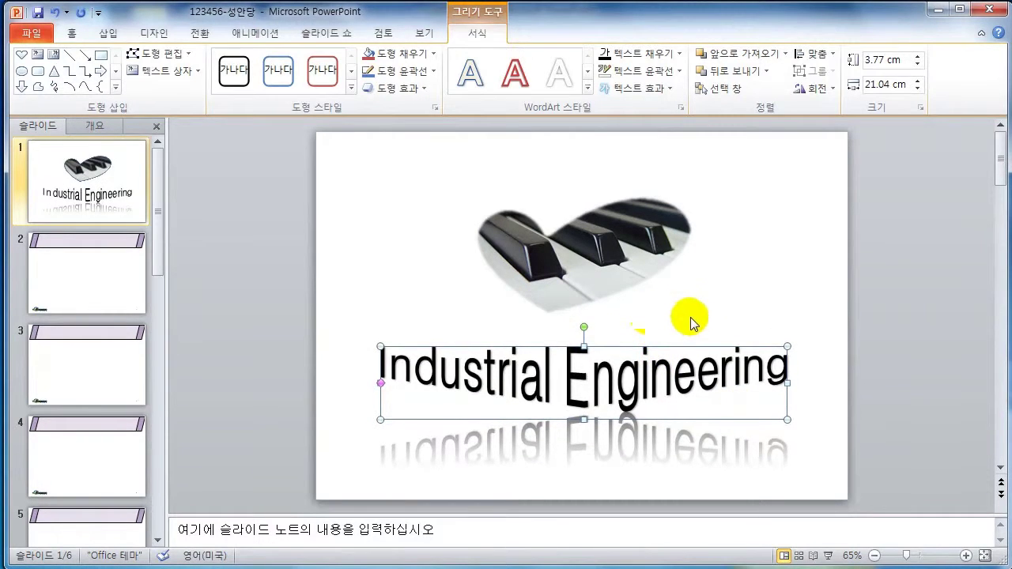
- Insert the logo picture 로고1 from the ITQ Picture folder into slide 1
click(108, 34)
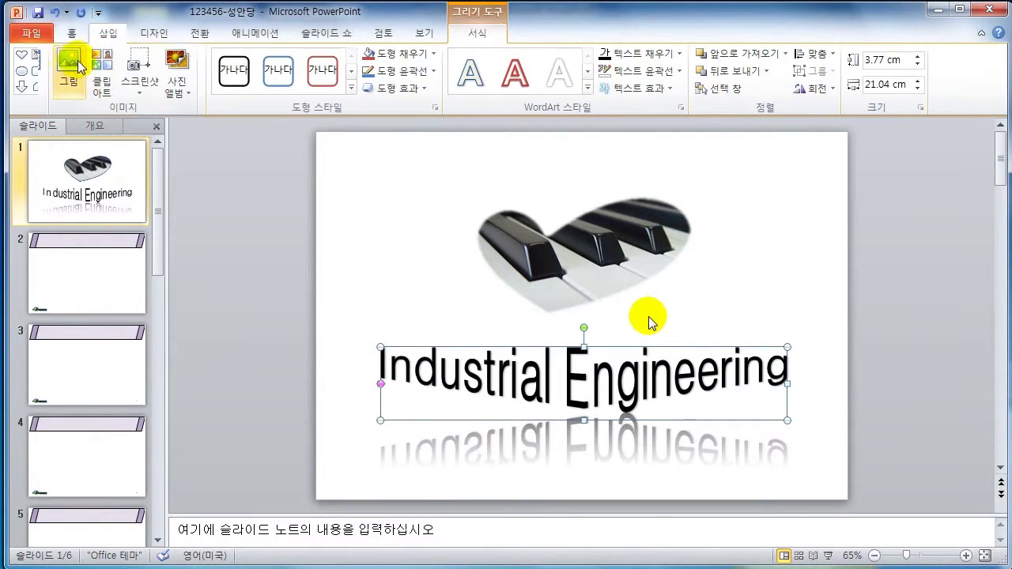
click(69, 71)
key(Escape)
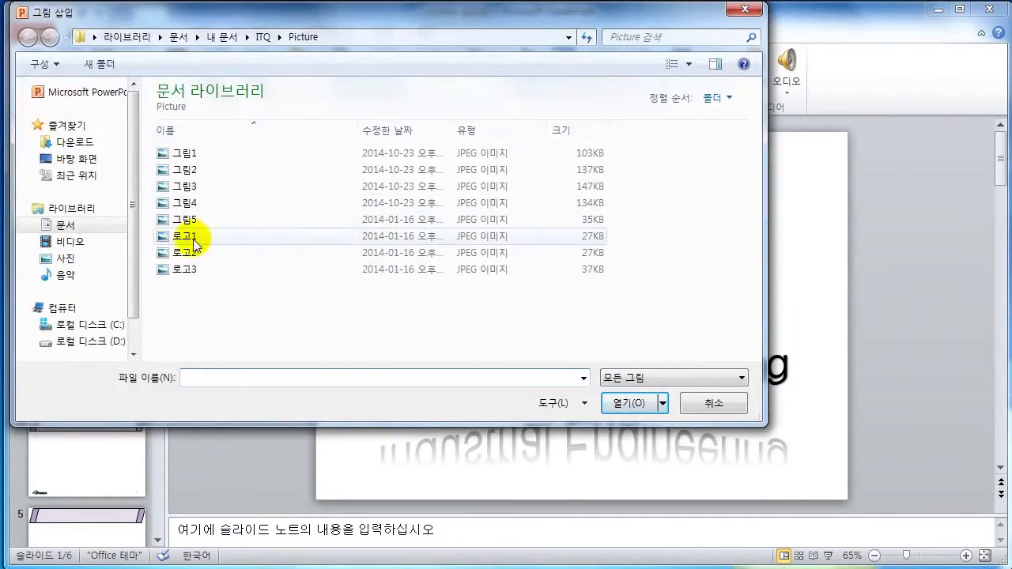
double_click(193, 240)
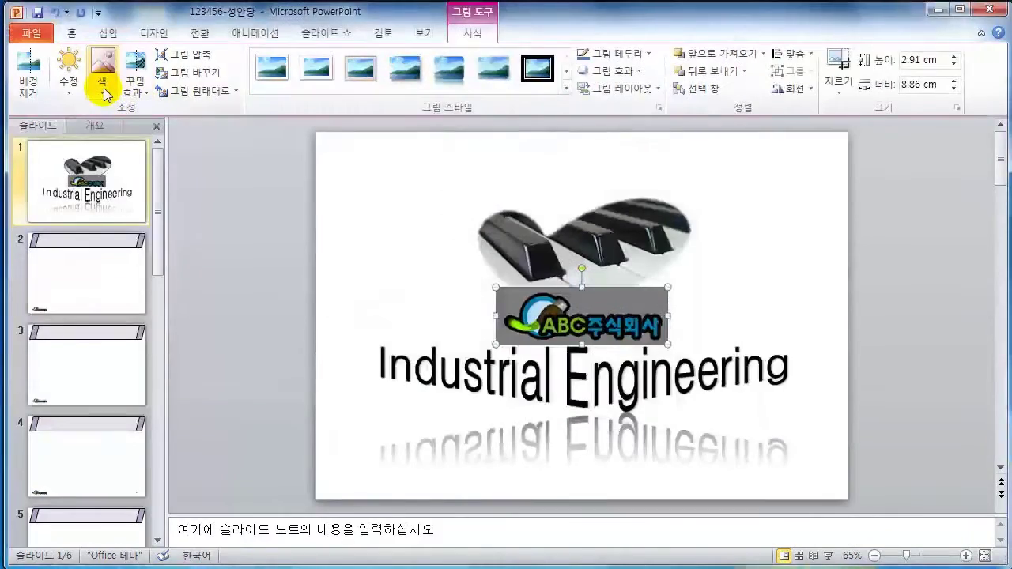
- Make the grey background of the ABC주식회사 logo transparent
click(104, 91)
click(150, 326)
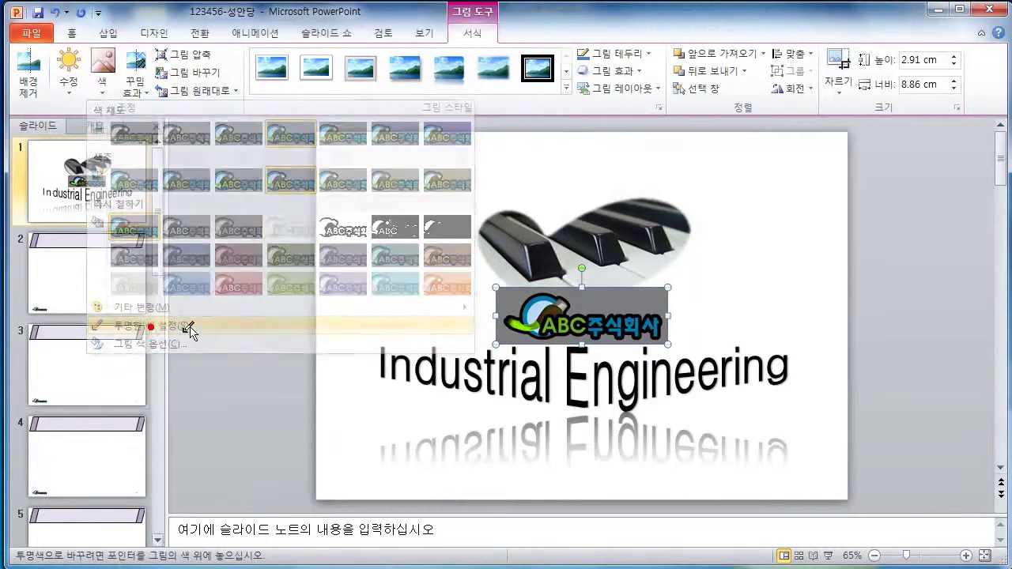
click(632, 296)
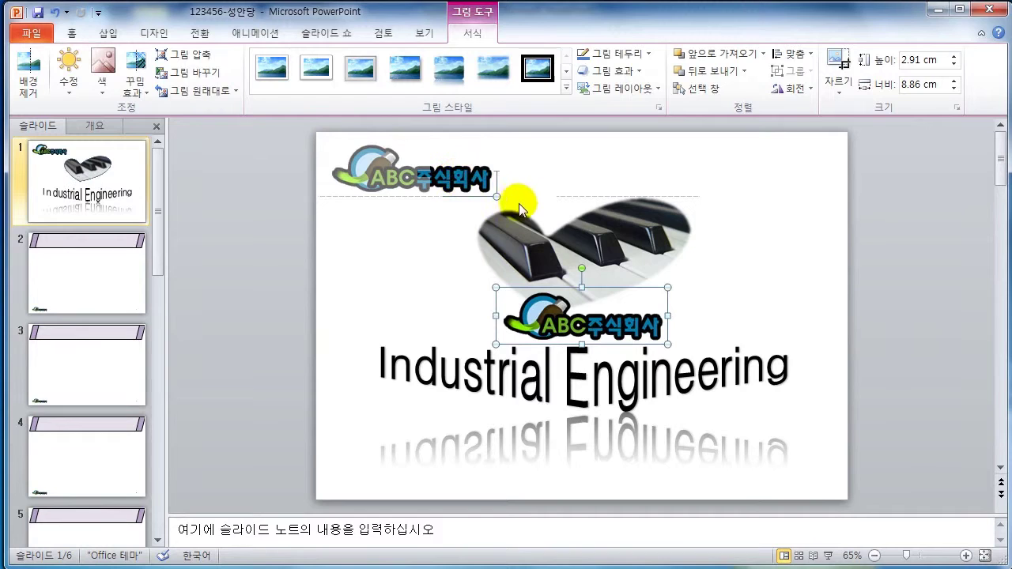
- Move the ABC주식회사 logo to the slide's upper-left corner and shrink it to about 6.7 cm by 2.2 cm
drag(519, 203, 455, 180)
click(482, 176)
click(456, 181)
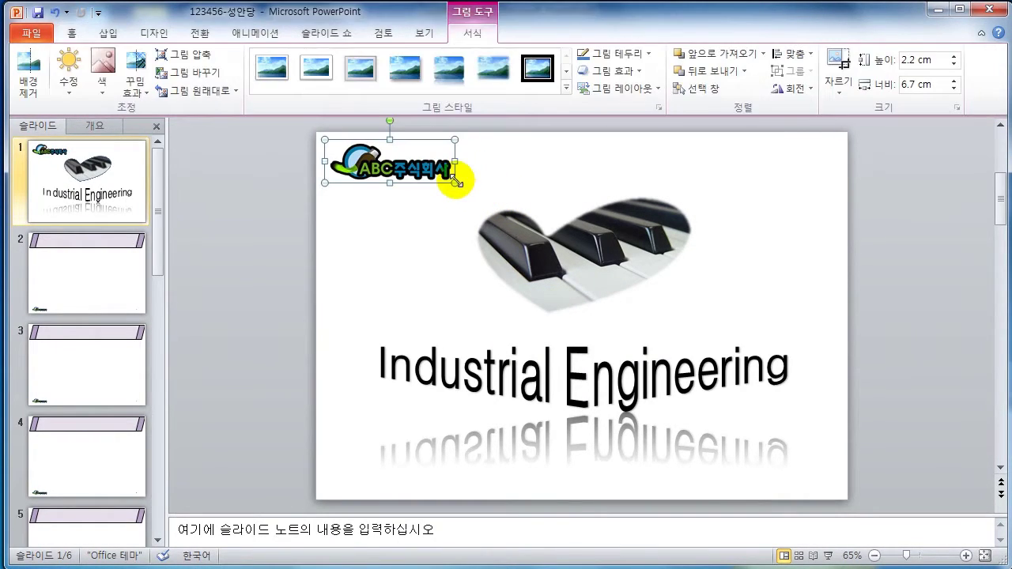
click(482, 176)
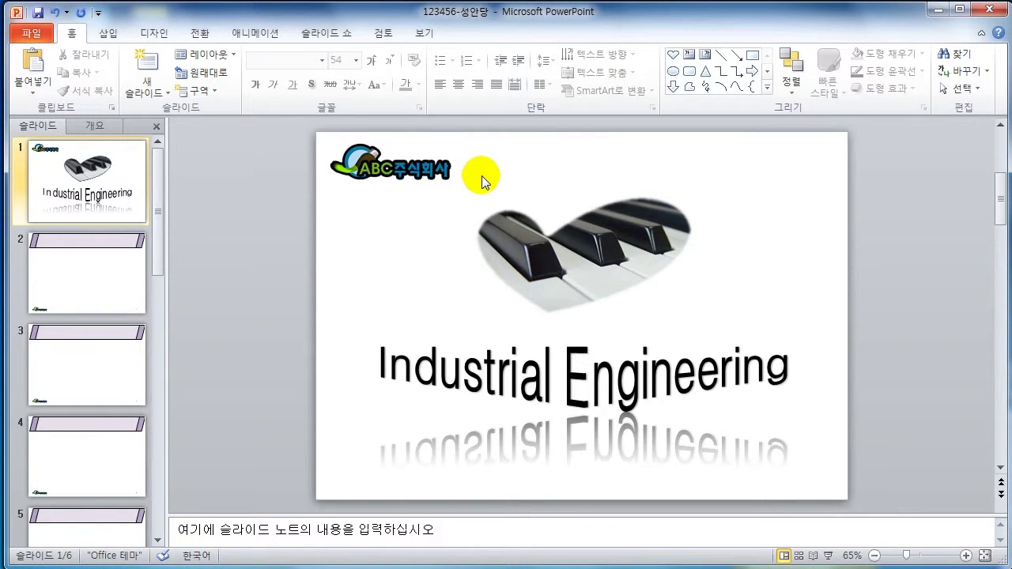
- Switch to the presentation with orange title bars and draw a right triangle about 27.5 cm by 4.3 cm along slide 1's top edge
key(alt+Tab)
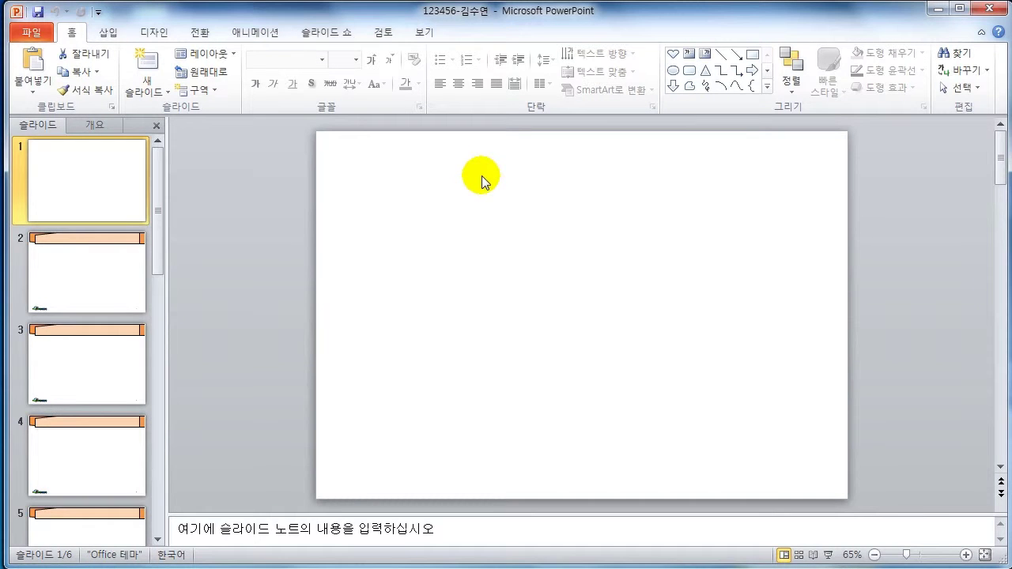
click(113, 31)
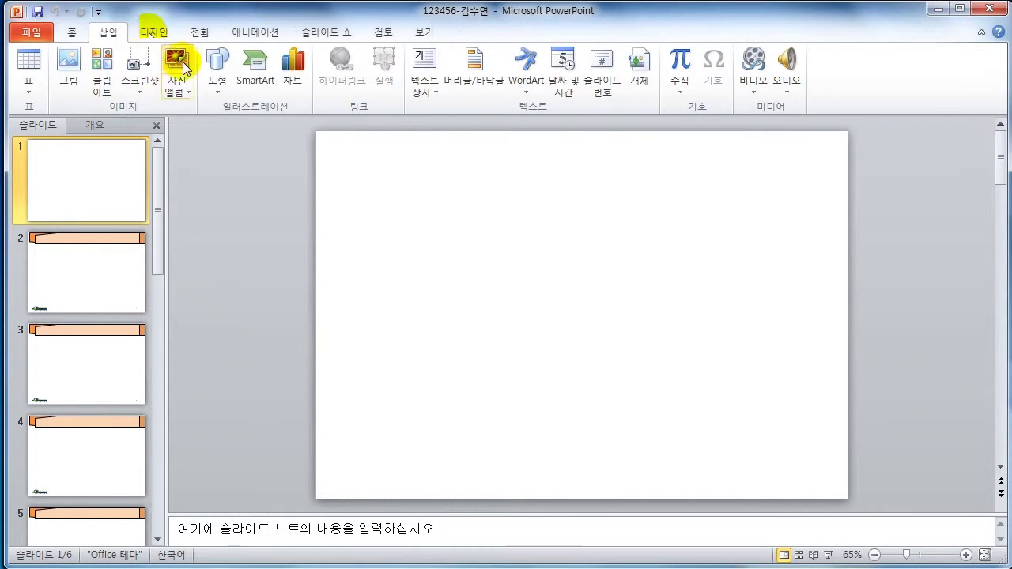
click(218, 69)
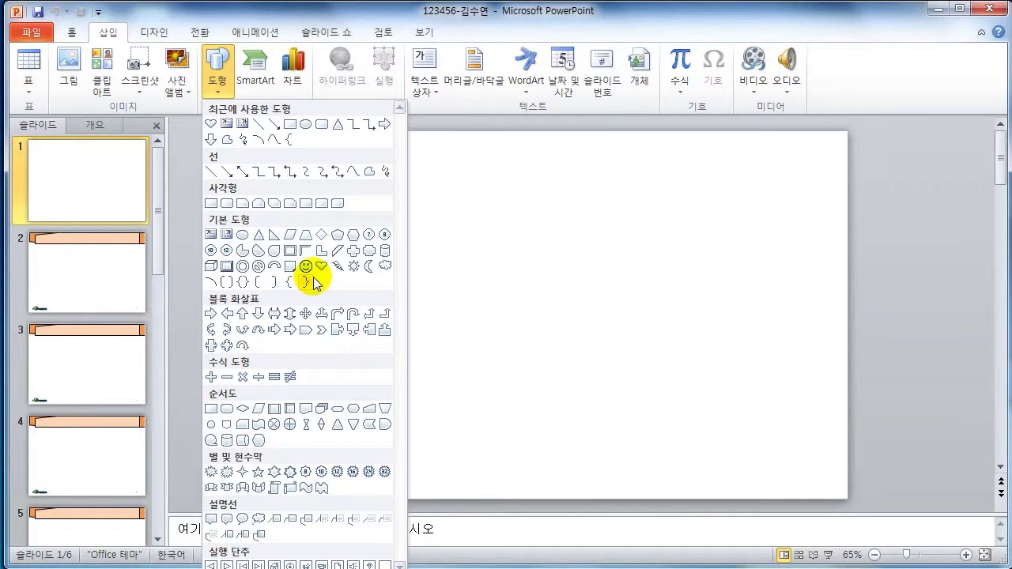
click(273, 237)
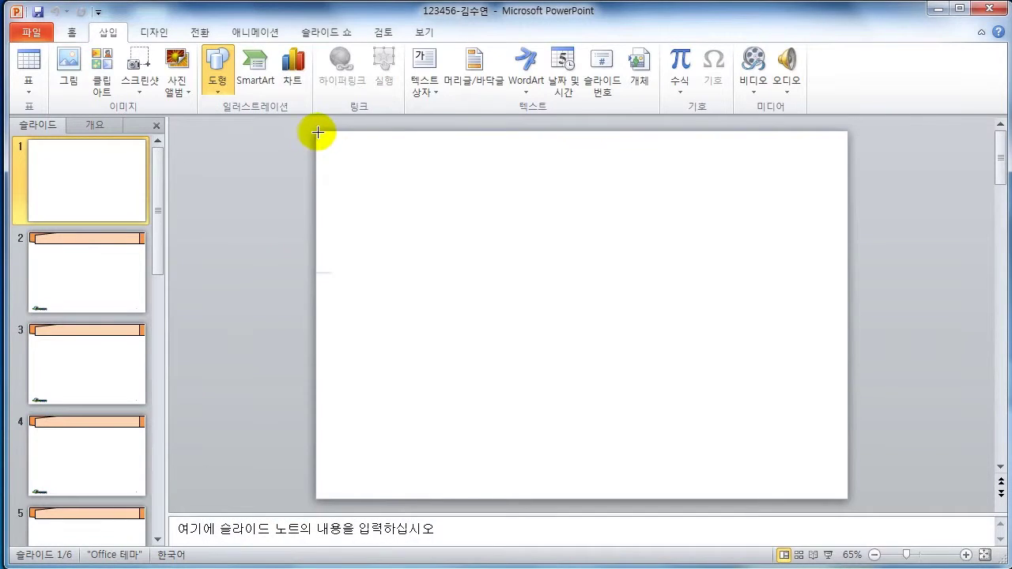
mouse_move(316, 131)
mouse_down()
mouse_move(714, 273)
mouse_move(845, 214)
mouse_up()
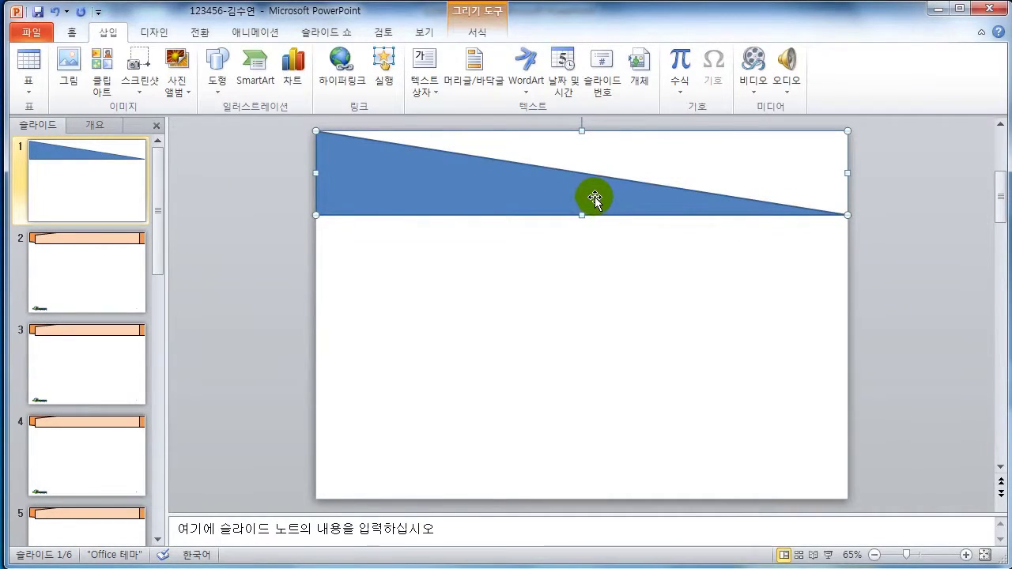
- Flip the right triangle vertically so that its long straight side lies along the slide's top edge
double_click(493, 181)
click(810, 90)
click(832, 147)
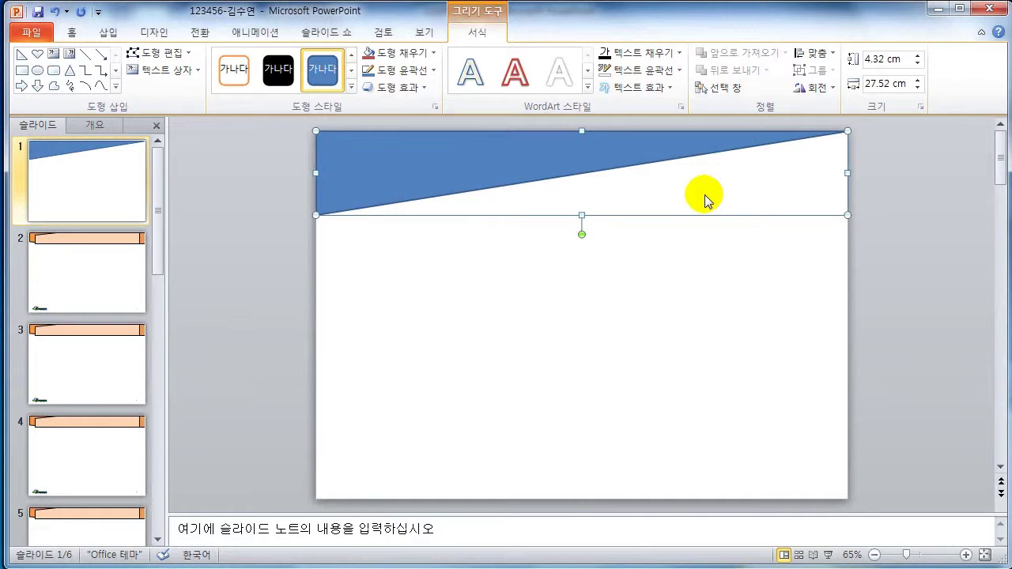
- Edit the triangle's points, adding one on the right part of the slanted edge and pulling it downward
click(631, 149)
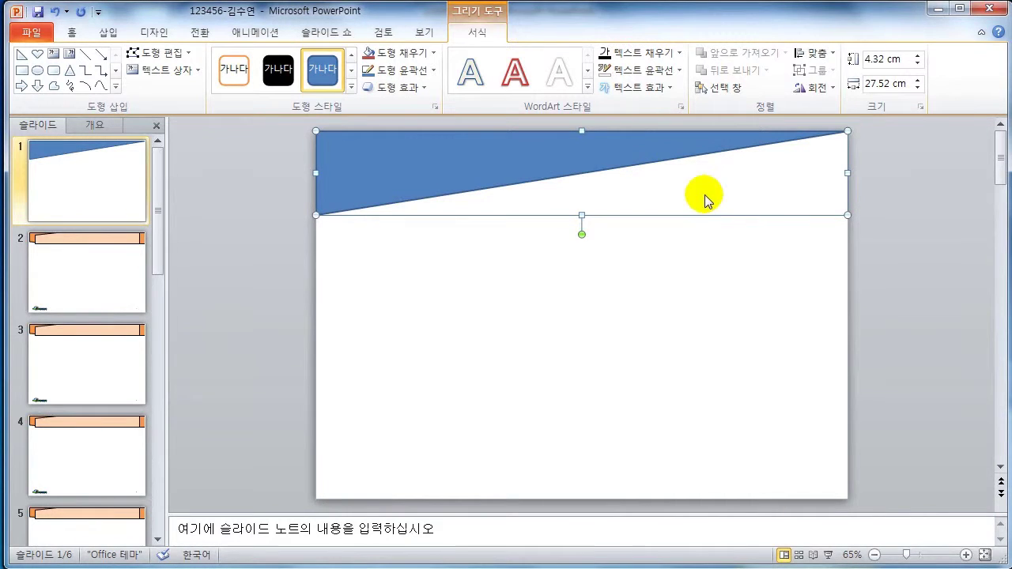
right_click(630, 149)
click(676, 258)
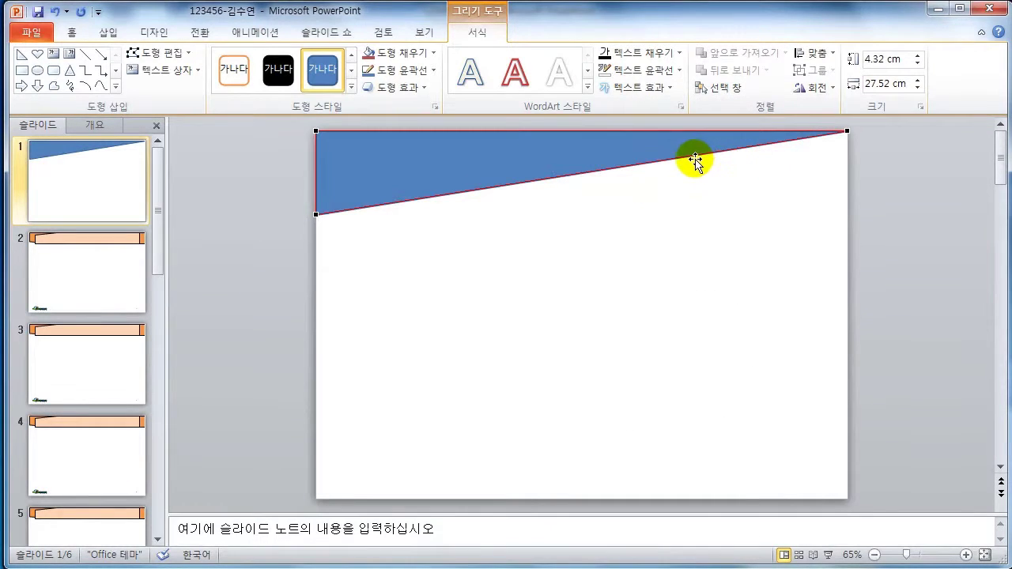
drag(696, 156, 703, 164)
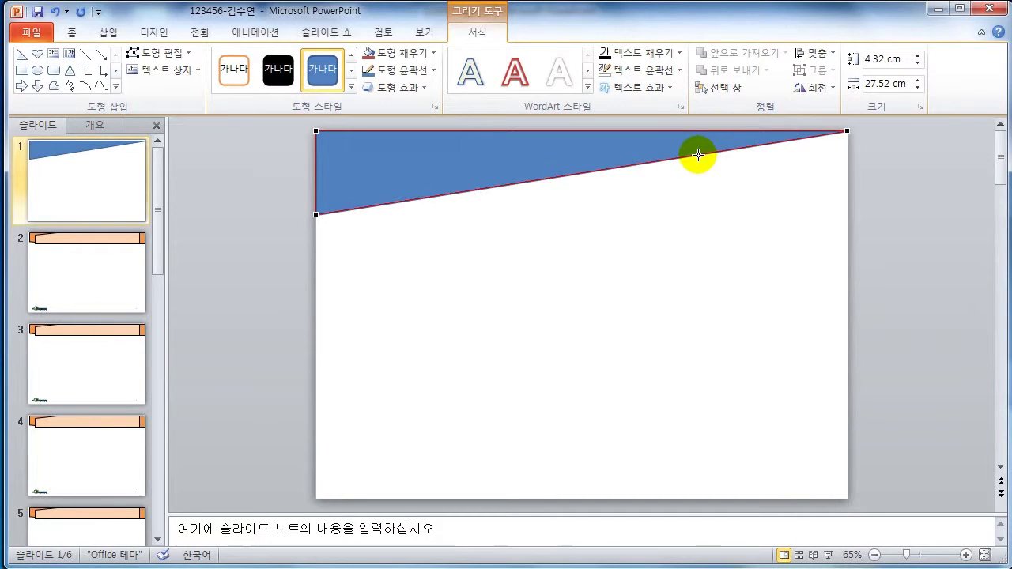
mouse_move(674, 159)
mouse_down()
mouse_move(739, 157)
mouse_move(734, 149)
mouse_up()
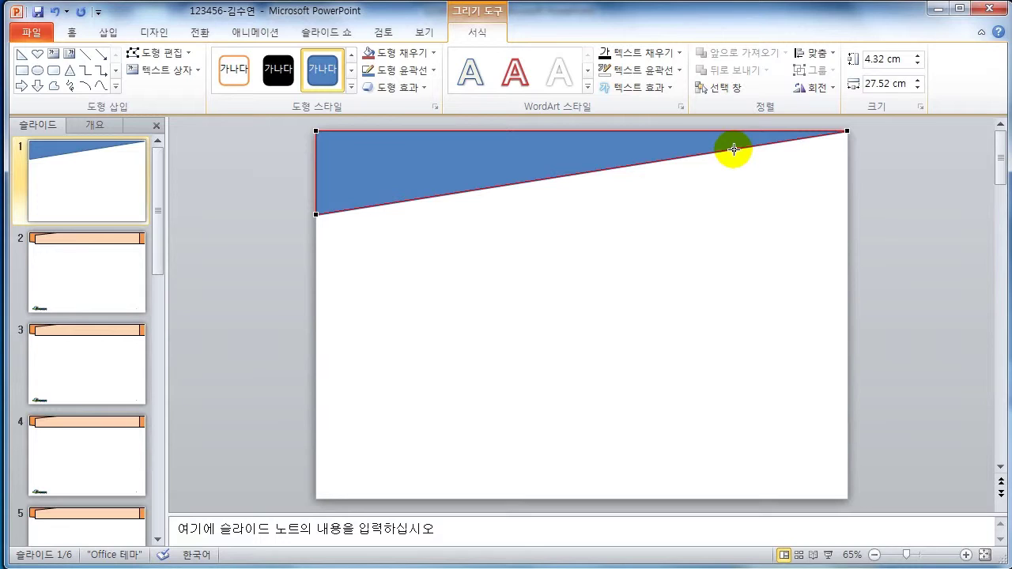
click(734, 150)
drag(735, 149, 825, 197)
- Round the shape's right end with the upper-right point's handle, then shift the added lower point slightly left and adjust its handle
click(847, 130)
drag(847, 131, 830, 176)
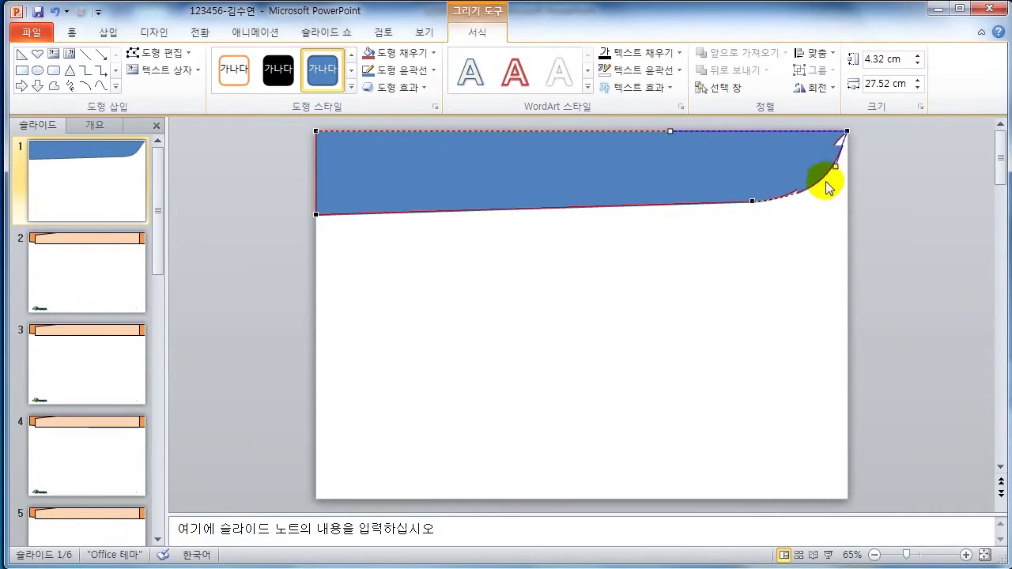
click(752, 201)
drag(753, 201, 729, 201)
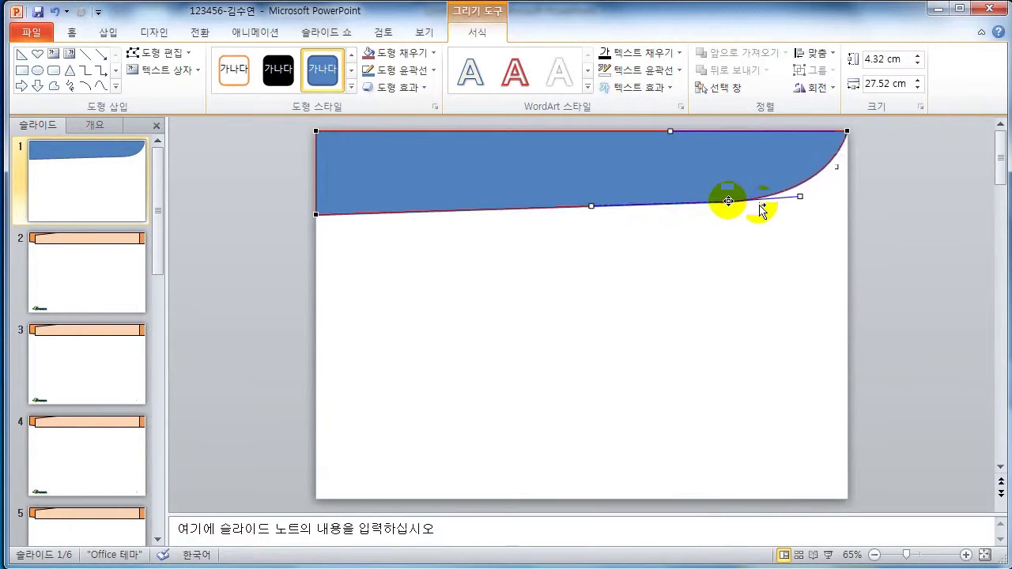
click(592, 208)
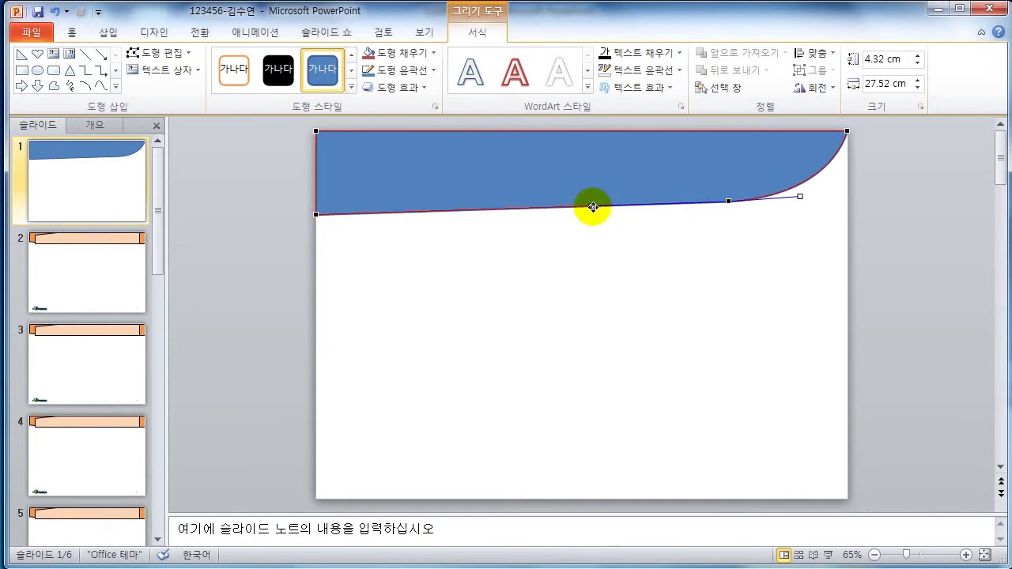
drag(598, 196, 597, 212)
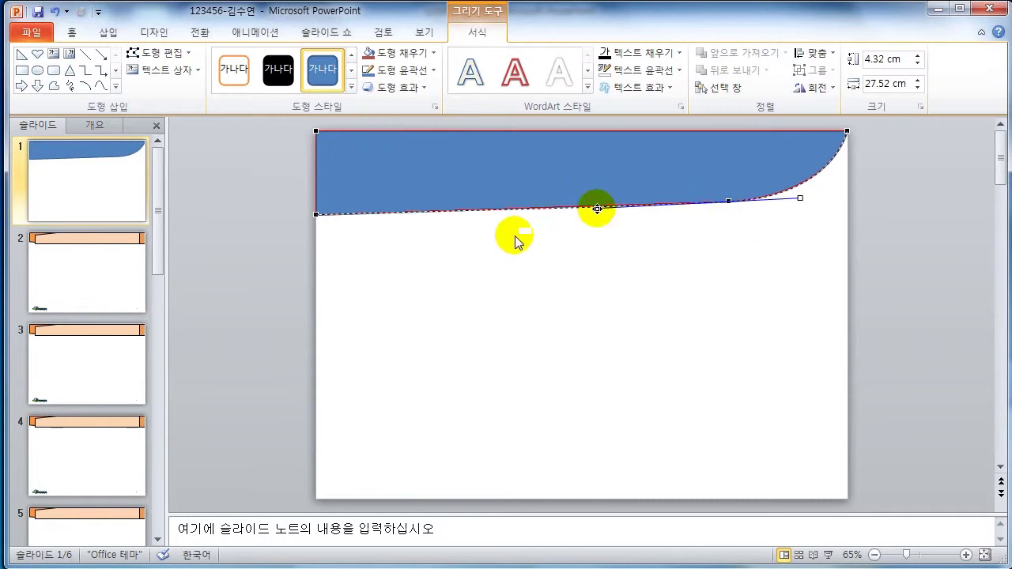
- Add a point on the left part of the shape's bottom edge and raise it into the shape to form a crest
click(473, 212)
drag(472, 212, 446, 166)
drag(742, 200, 741, 201)
drag(516, 163, 514, 171)
click(388, 170)
click(448, 167)
- Adjust both handles of the crest point so that the bottom edge forms a smooth wave
drag(455, 188, 498, 205)
drag(417, 158, 443, 153)
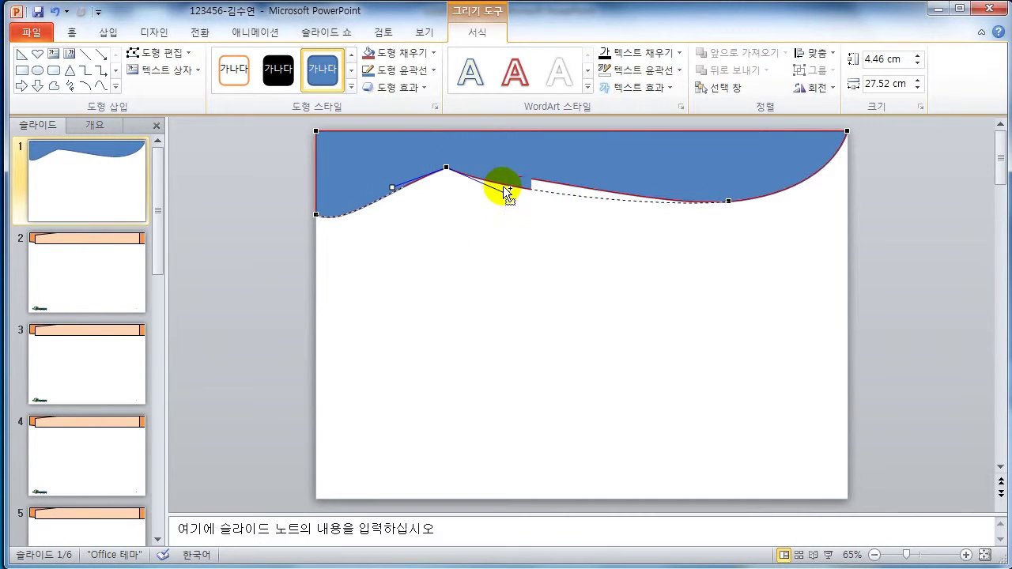
drag(507, 193, 503, 186)
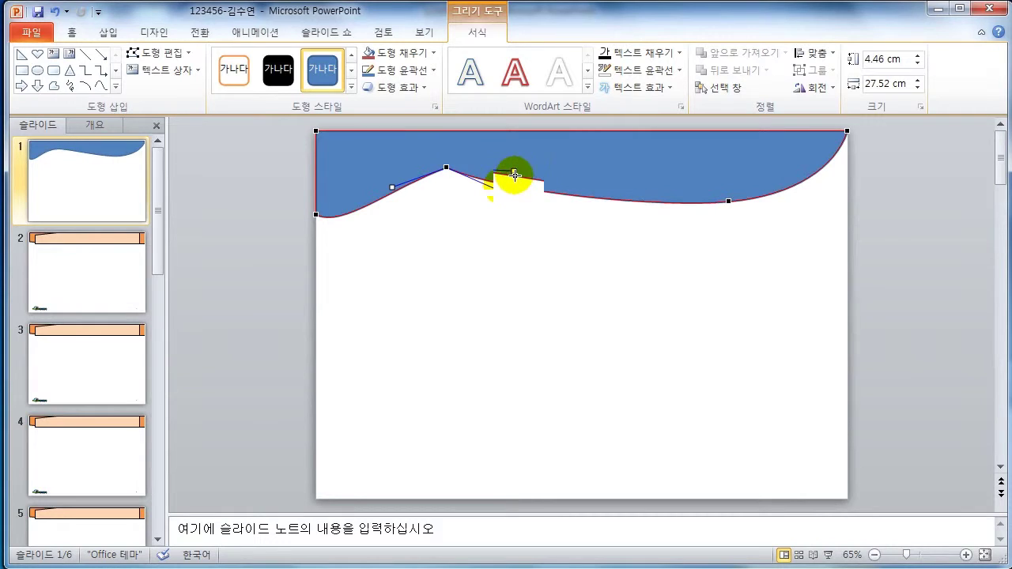
drag(518, 167, 514, 164)
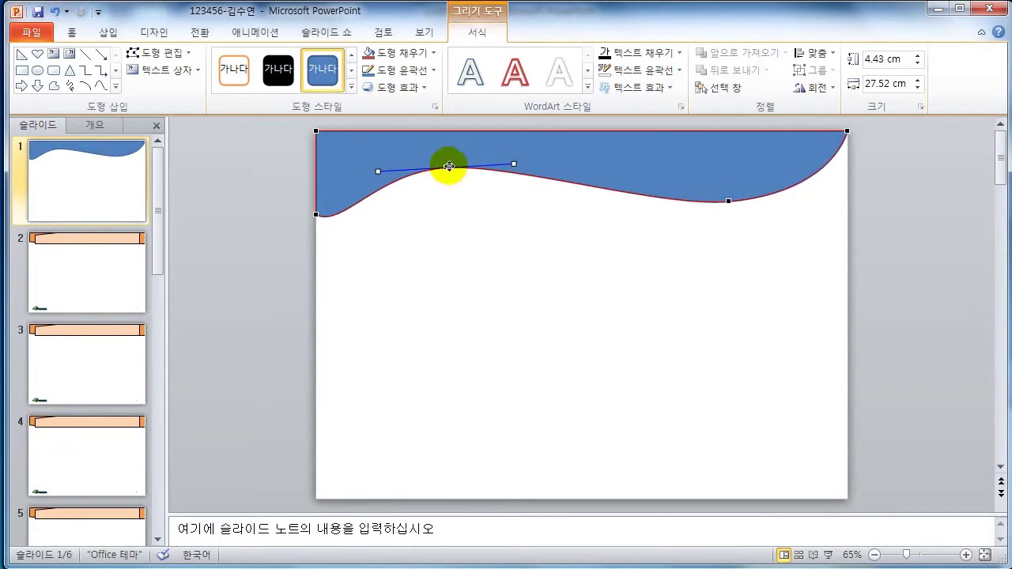
drag(515, 164, 515, 164)
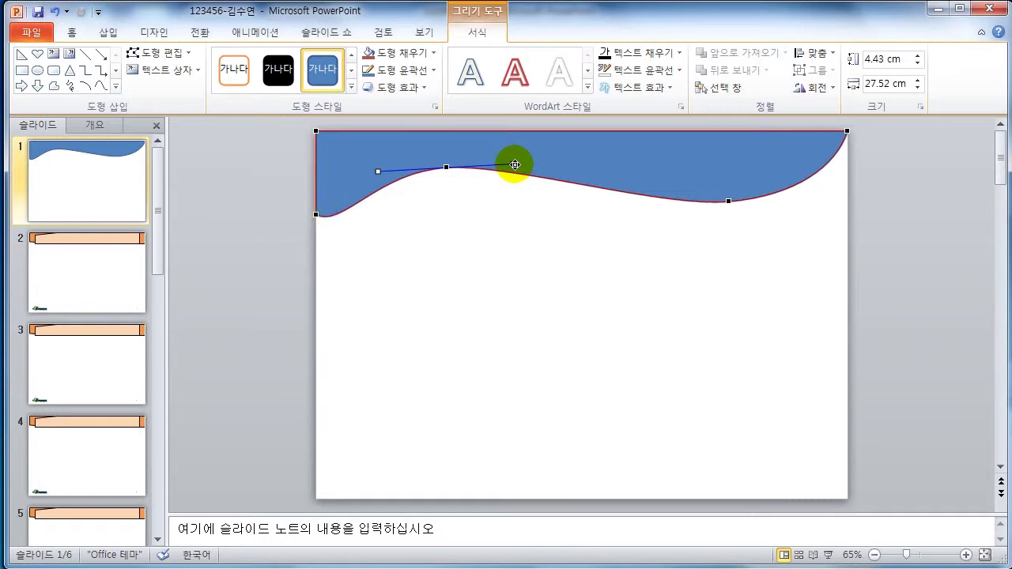
- Reshape the curve at the shape's lower-left corner by pulling that point's handle up toward the crest
click(314, 214)
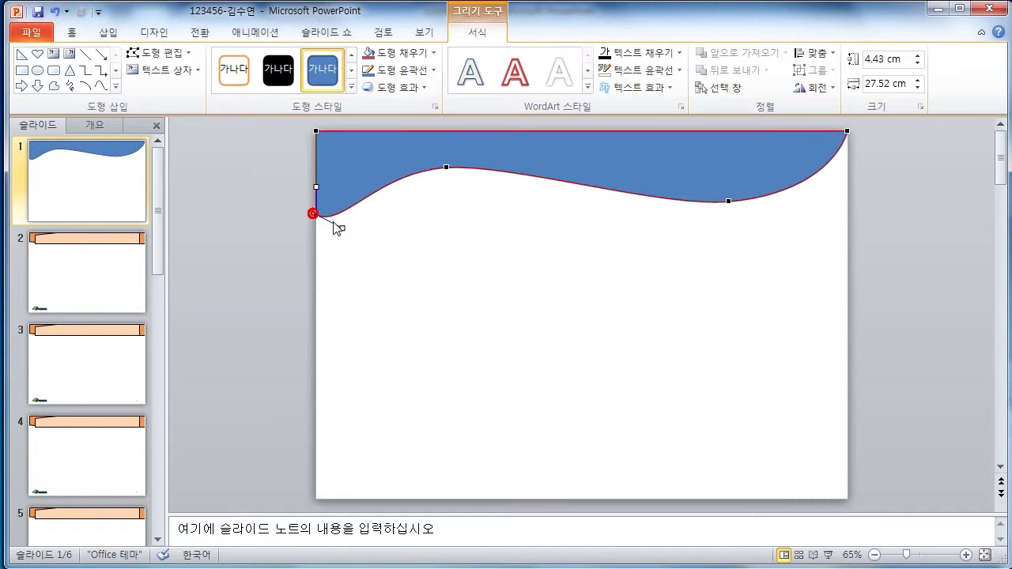
drag(341, 227, 350, 201)
click(314, 214)
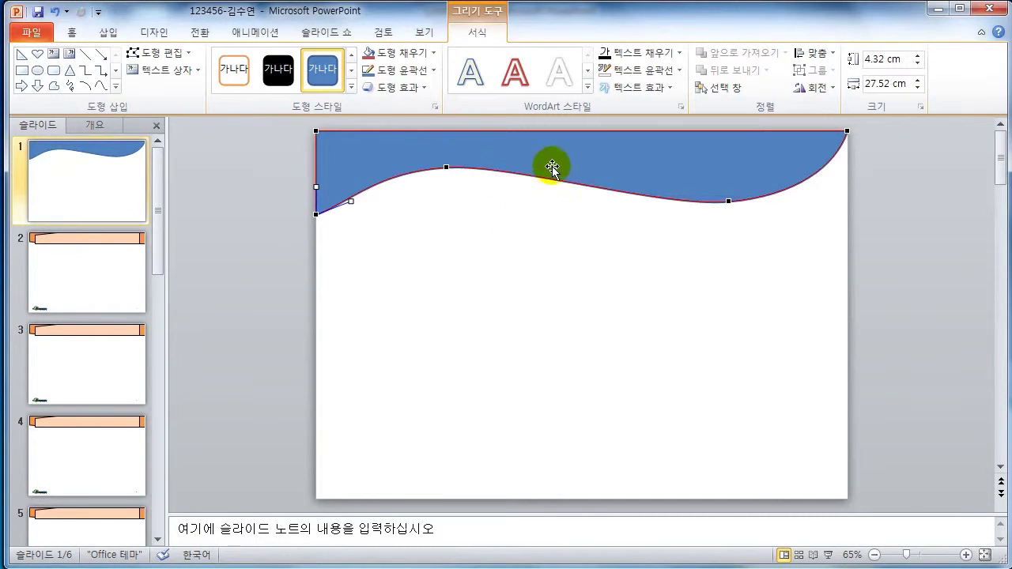
- Fill the wave-shaped banner with a picture from file
click(400, 52)
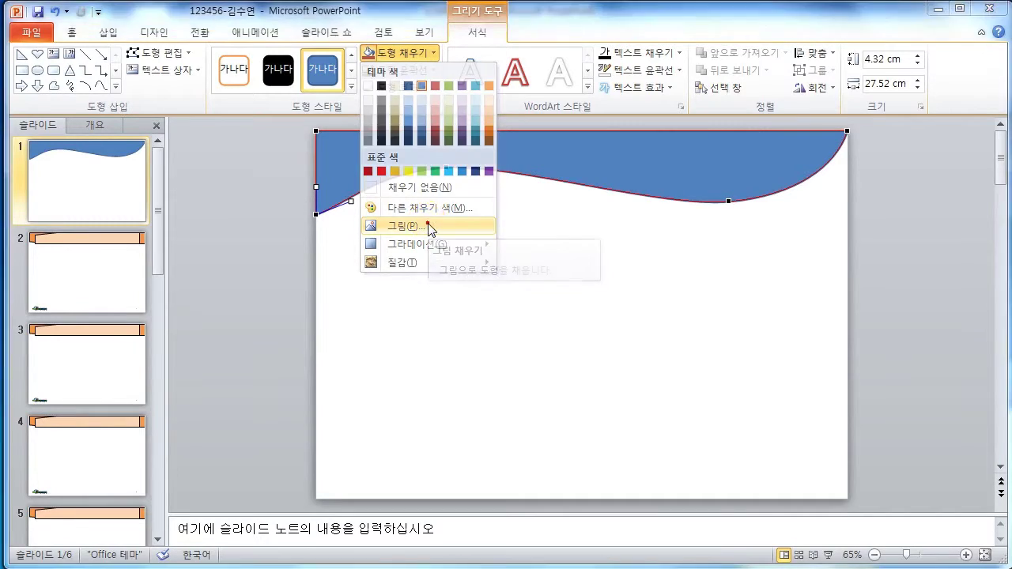
click(429, 226)
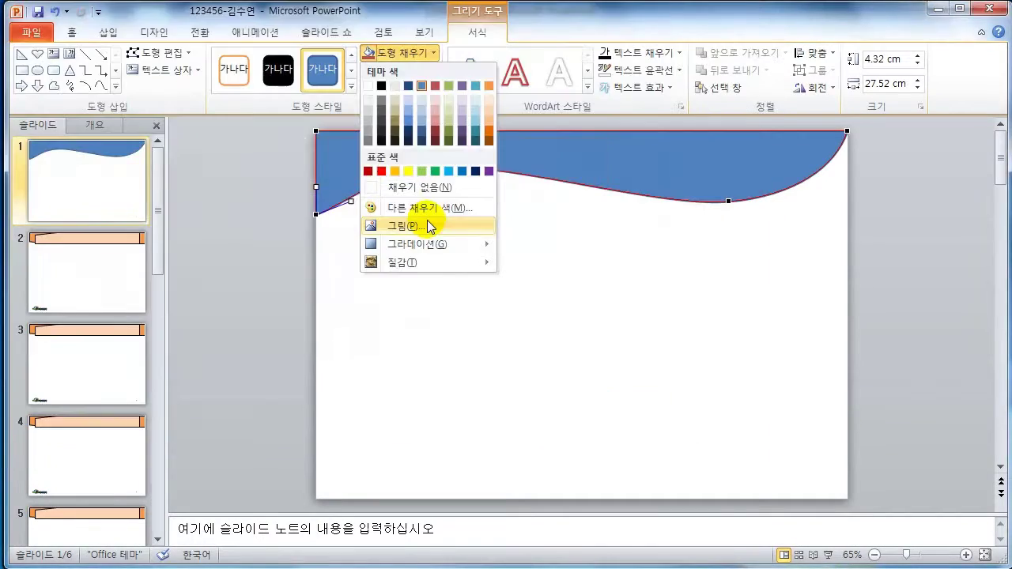
click(430, 226)
click(613, 398)
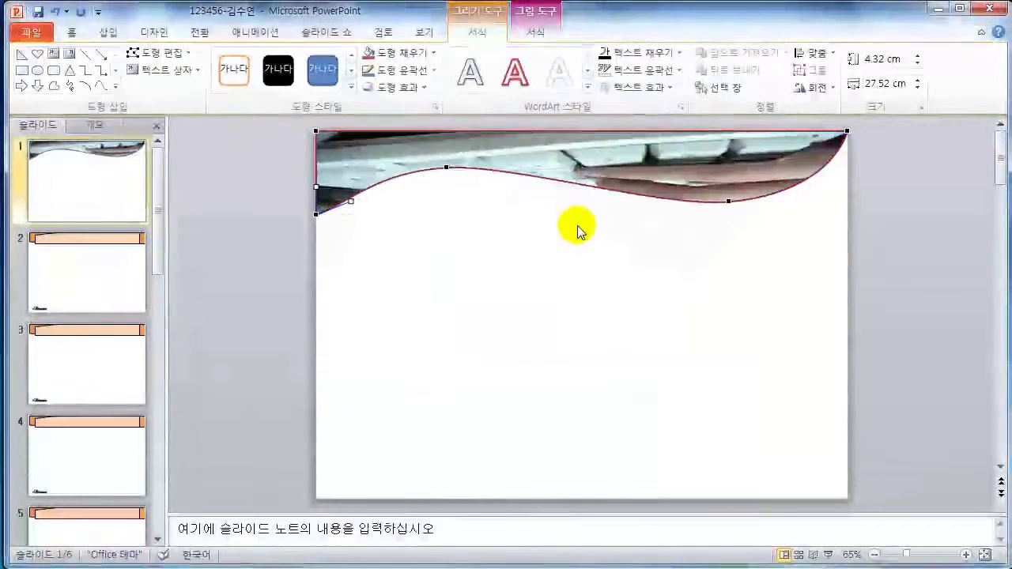
- Apply a 5-point soft edge to the picture-filled wave banner
click(400, 87)
mouse_move(503, 259)
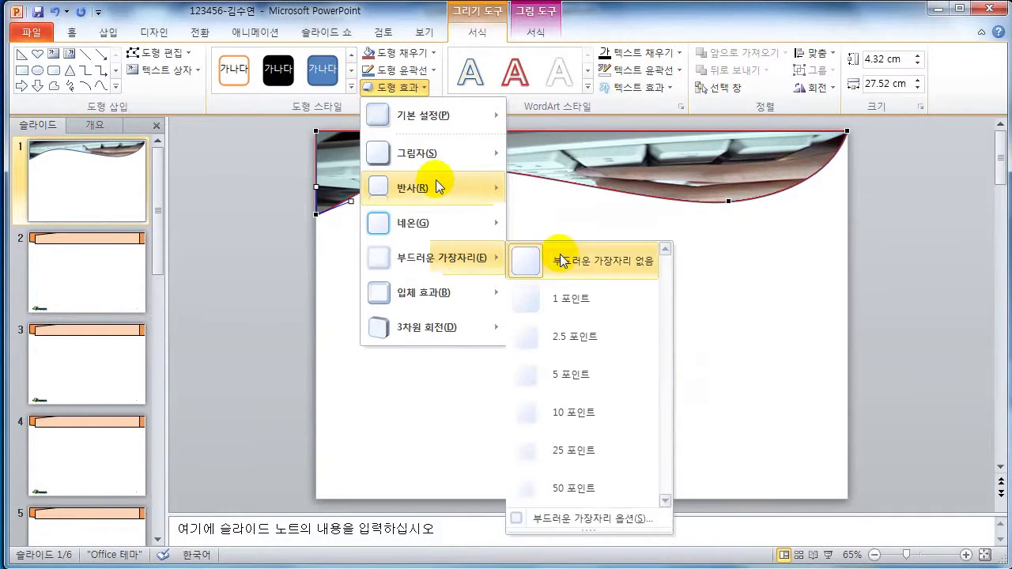
click(585, 383)
click(714, 276)
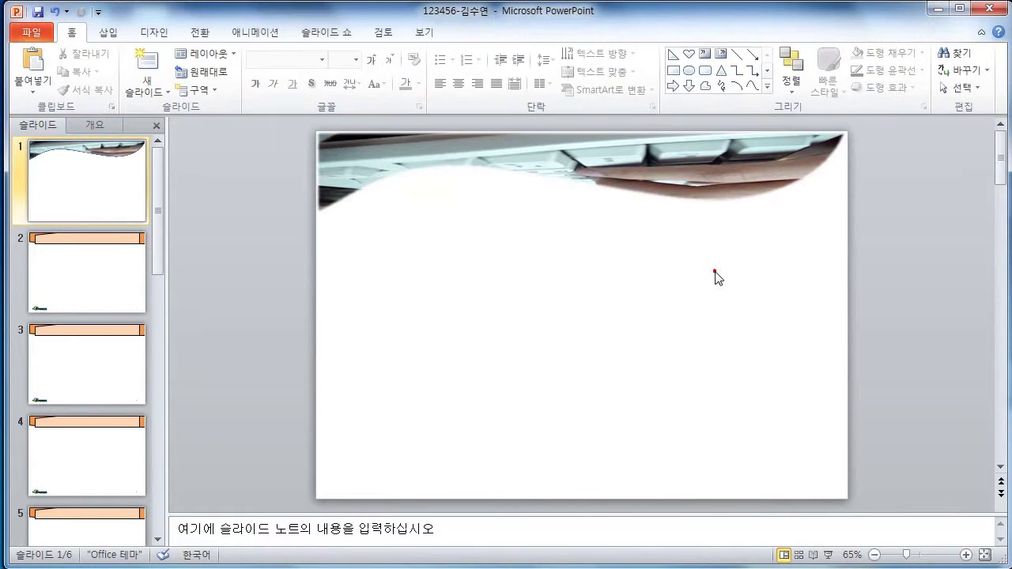
key(ctrl+z)
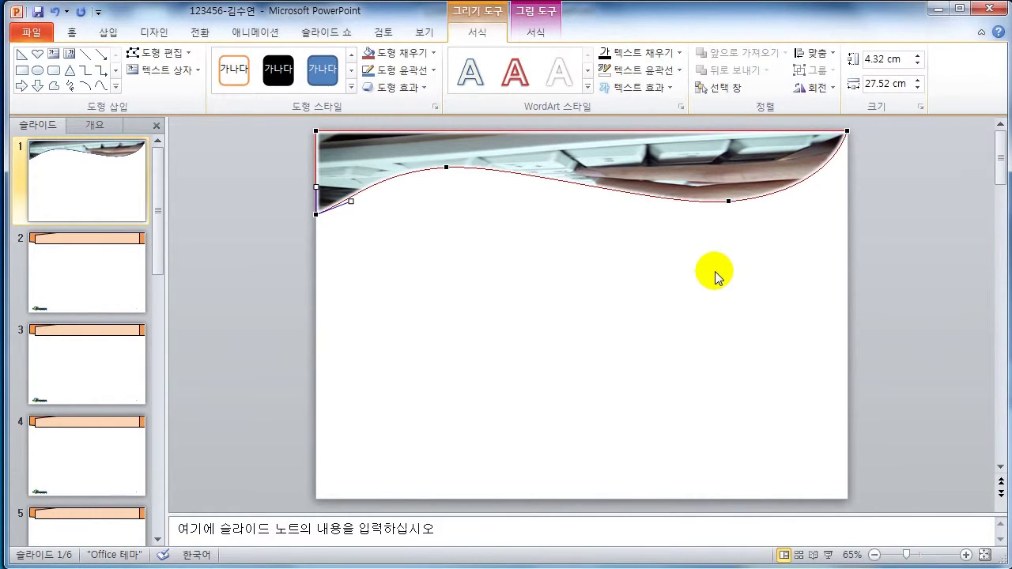
key(ctrl+y)
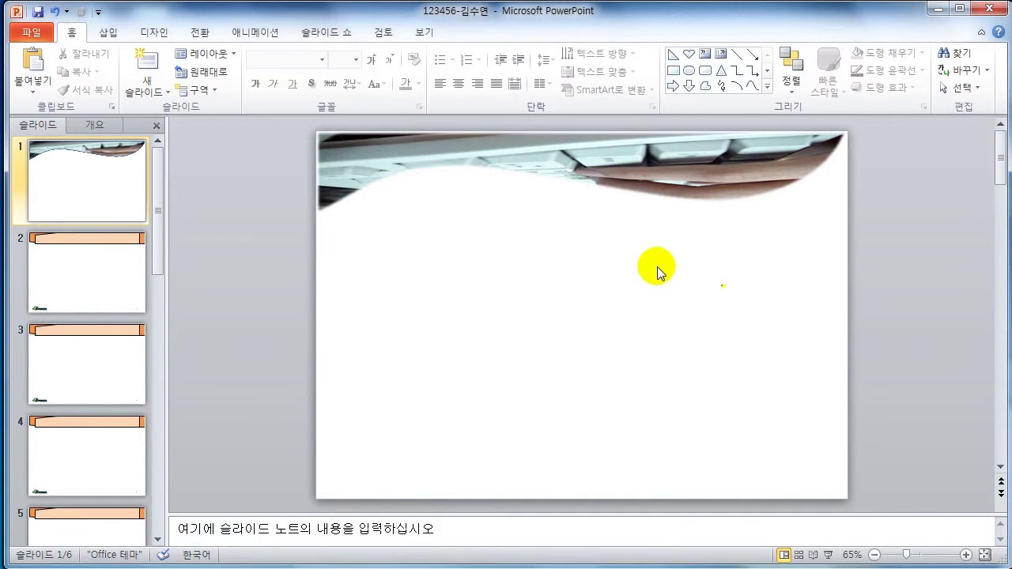
- Insert a WordArt title on the slide reading "Post Personal Computer"
click(108, 33)
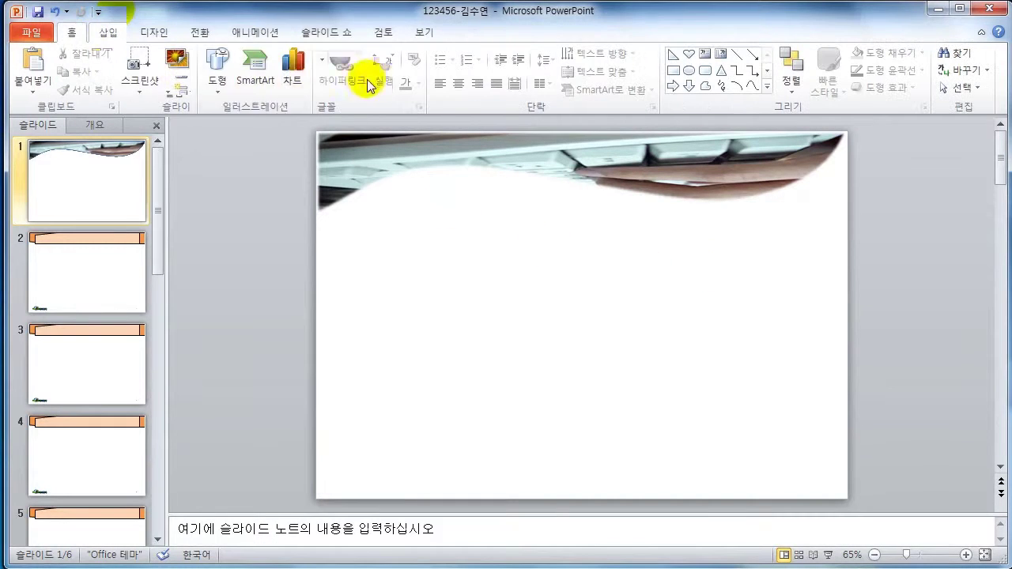
click(528, 67)
click(531, 125)
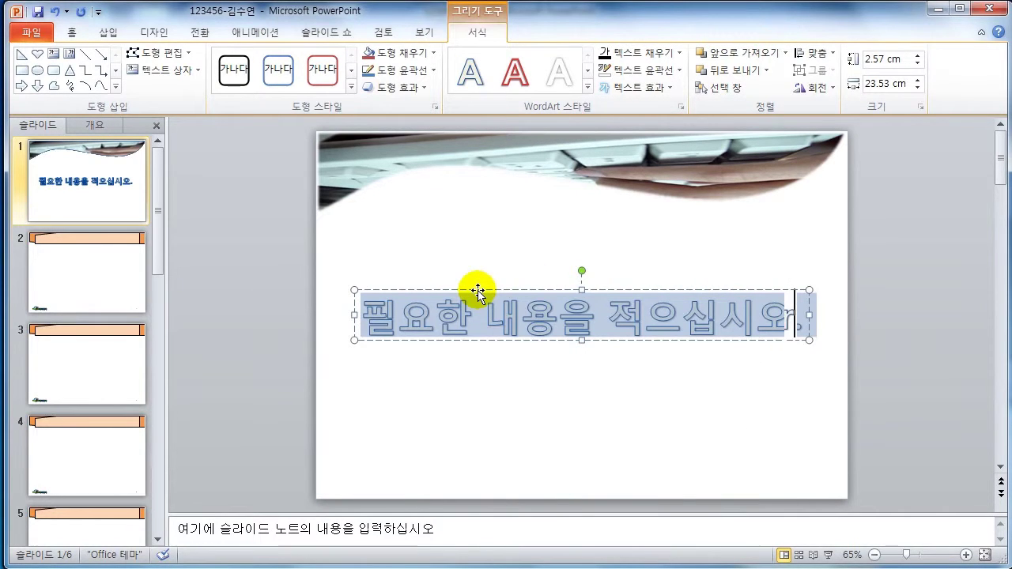
text(Post Personal Computer)
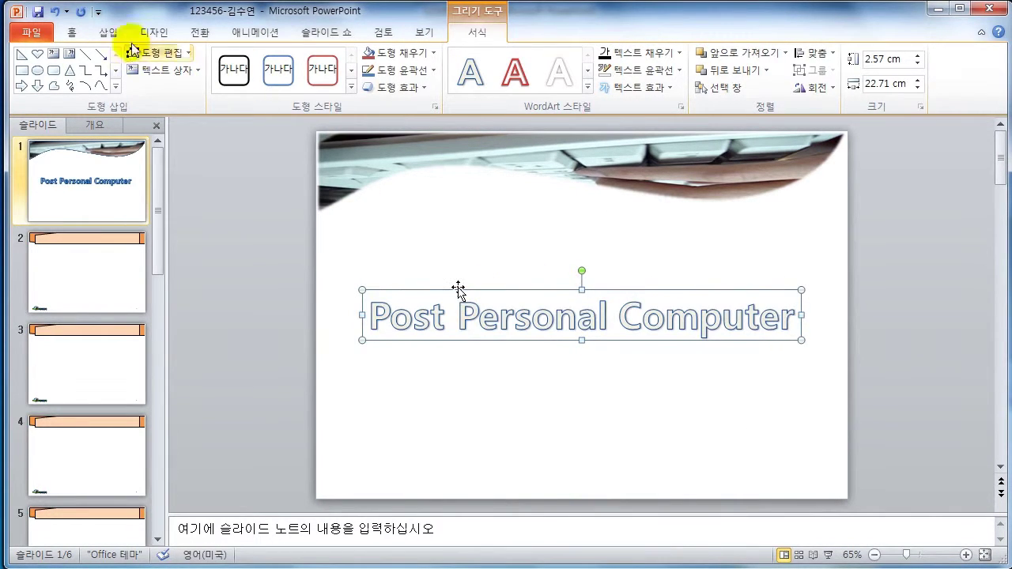
- Change the font of the WordArt title to 궁서
click(72, 36)
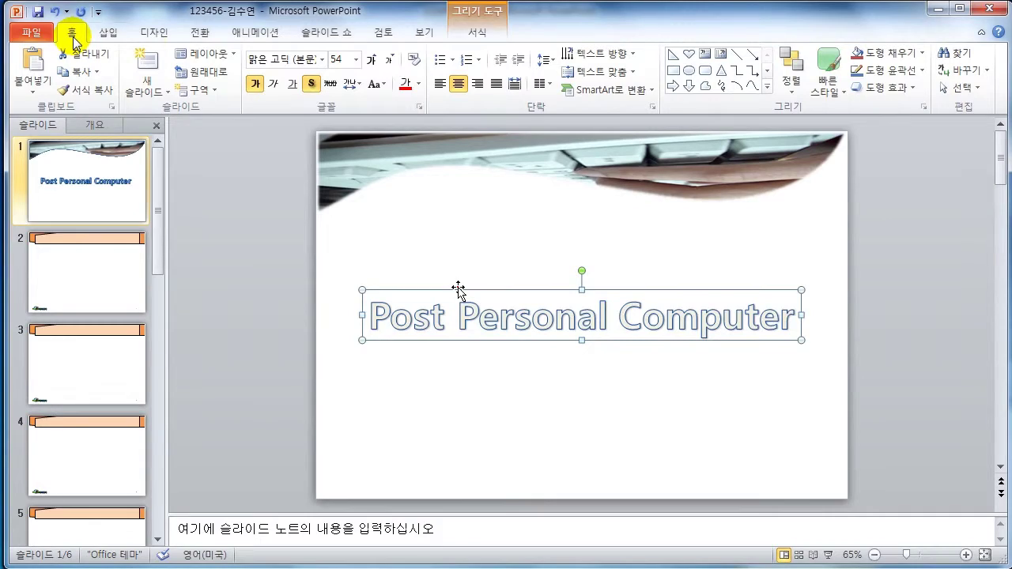
click(322, 59)
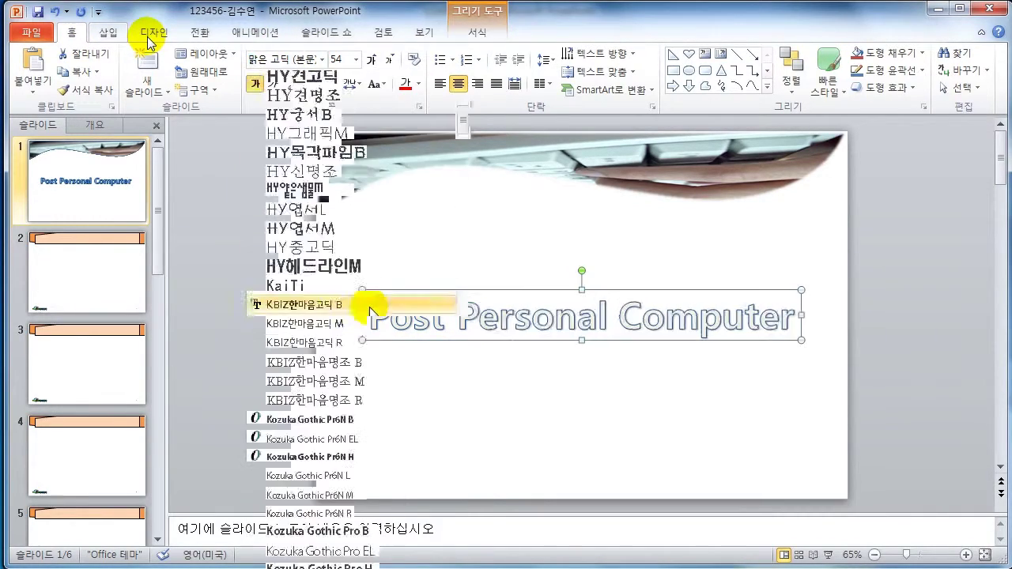
scroll(370, 309, down, 10)
scroll(370, 308, up, 12)
scroll(369, 312, down, 5)
drag(462, 245, 456, 314)
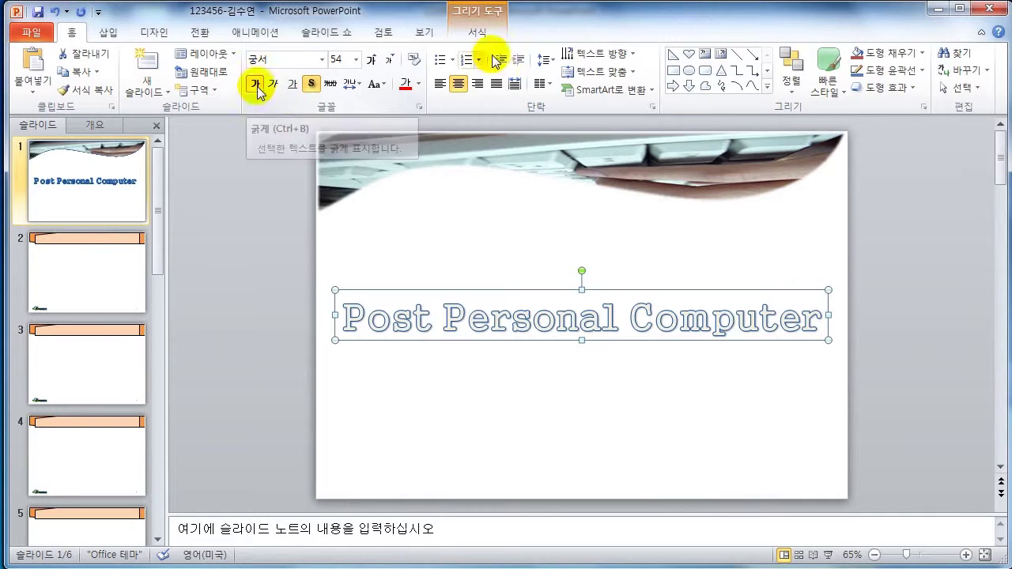
- Apply the full-height touching reflection to the "Post Personal Computer" title
click(480, 32)
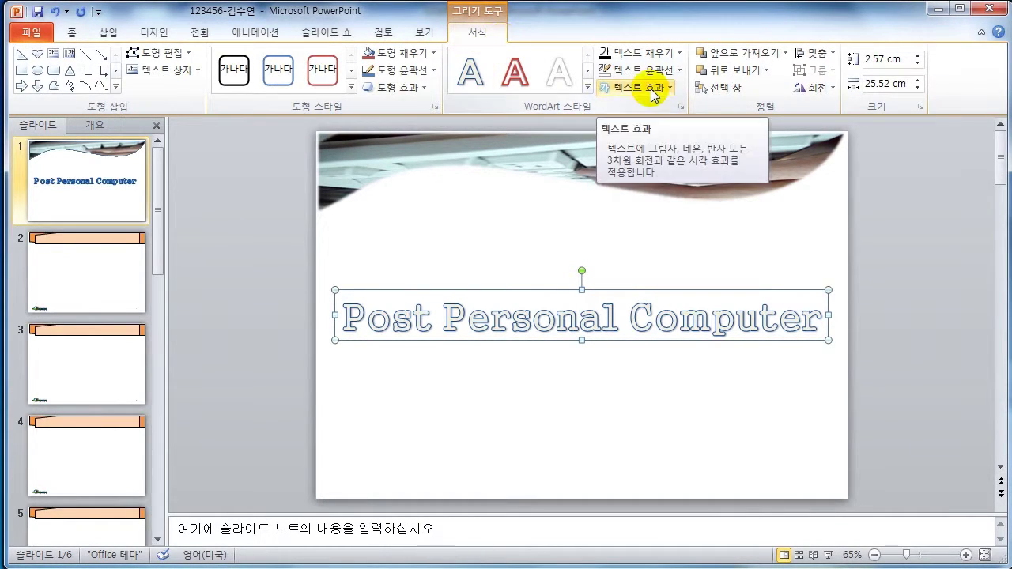
click(653, 93)
mouse_move(647, 148)
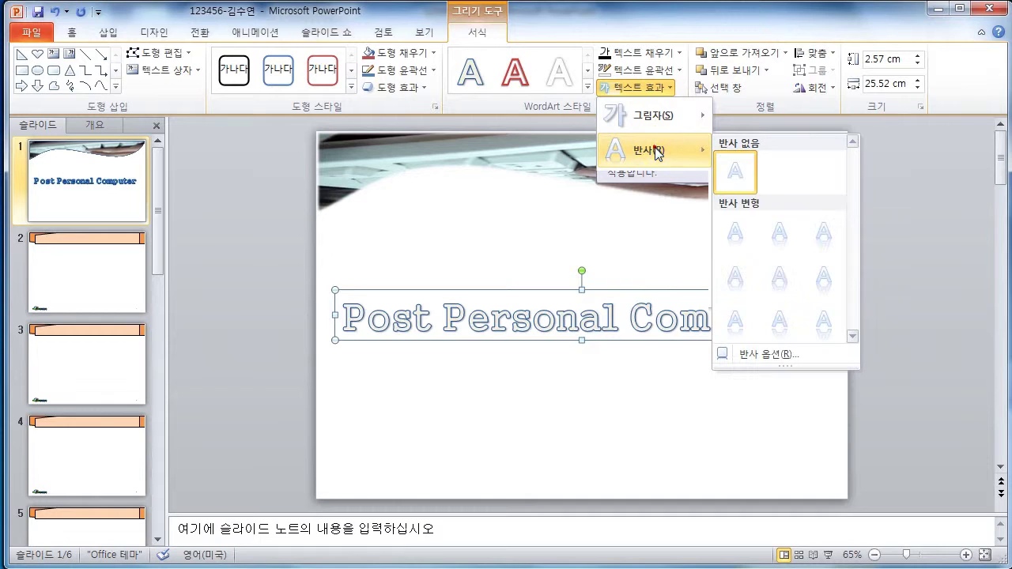
click(820, 237)
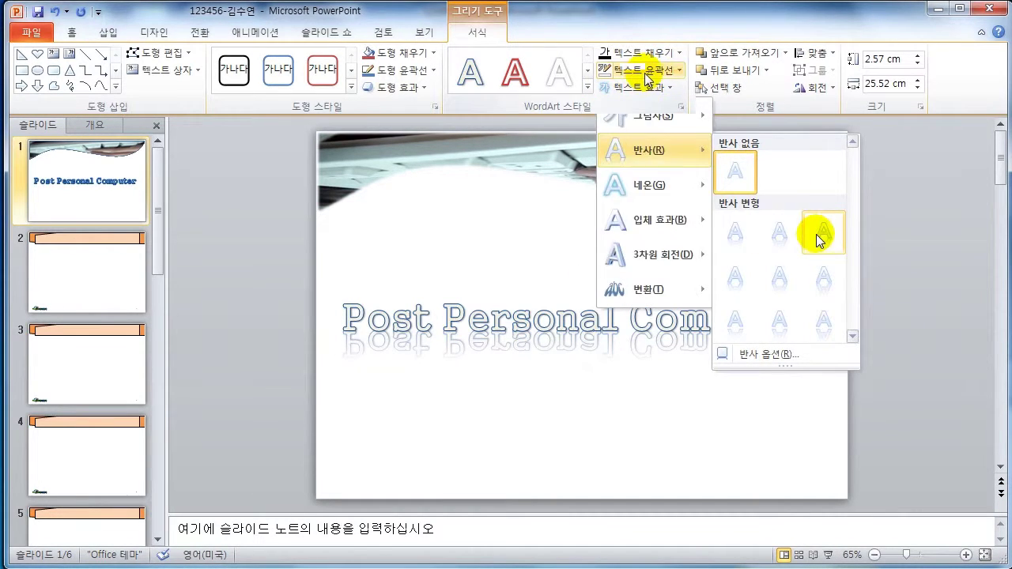
- Remove the text outline from the WordArt title and fill its letters with black
click(646, 71)
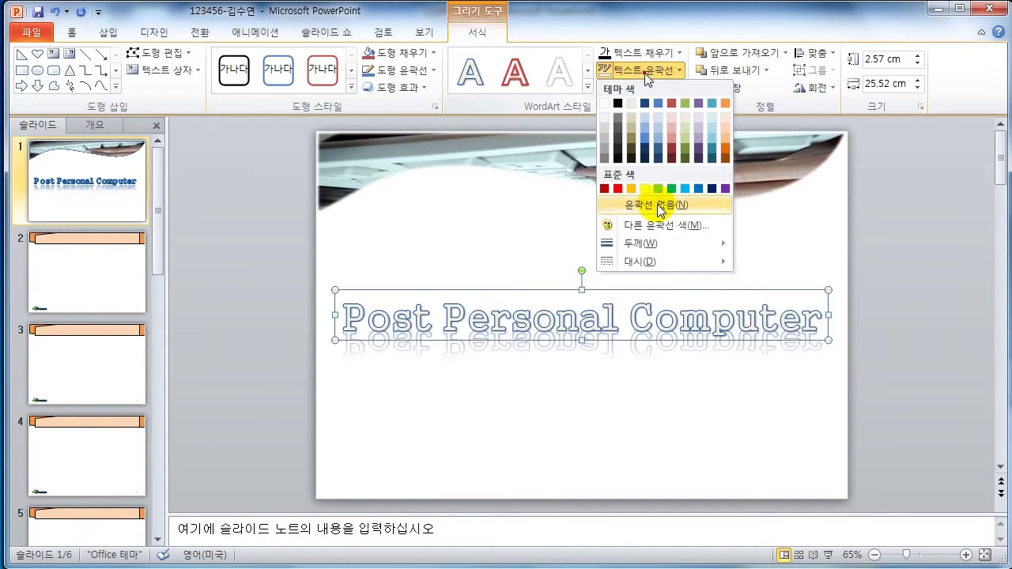
click(659, 207)
click(646, 70)
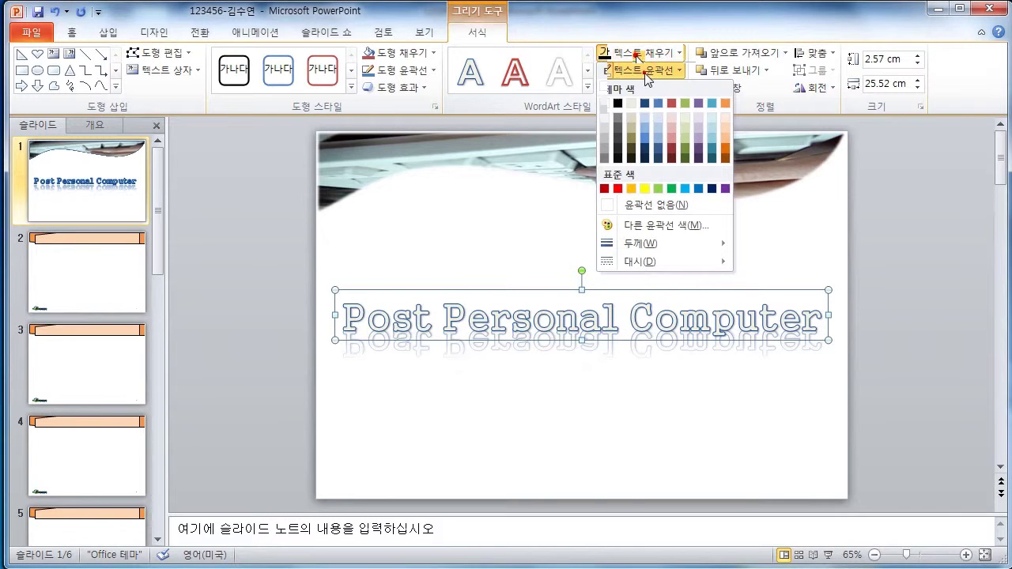
click(632, 55)
click(619, 85)
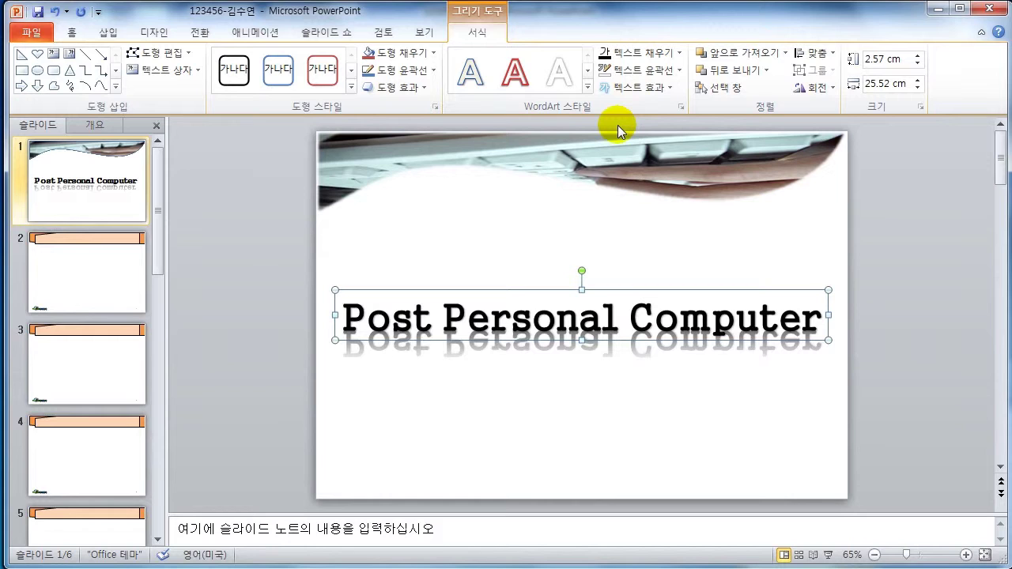
- Apply the upward-slanting warp transform to the WordArt title's text
click(637, 87)
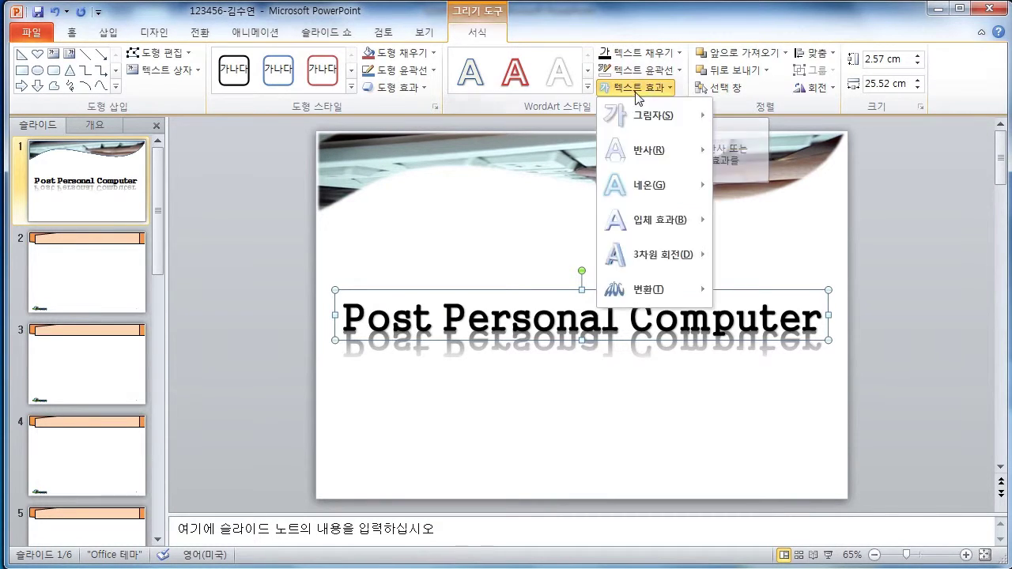
mouse_move(653, 299)
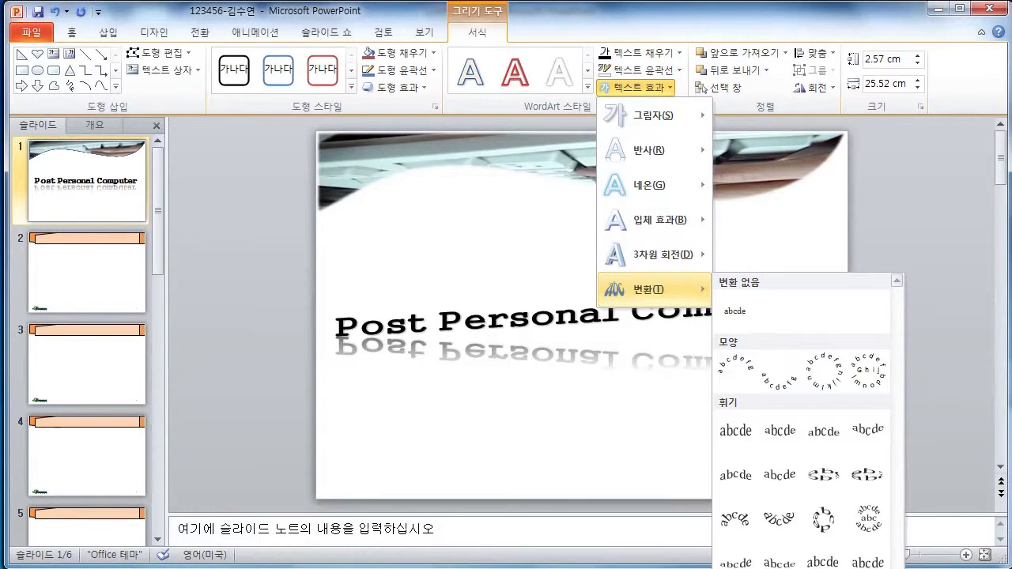
click(736, 567)
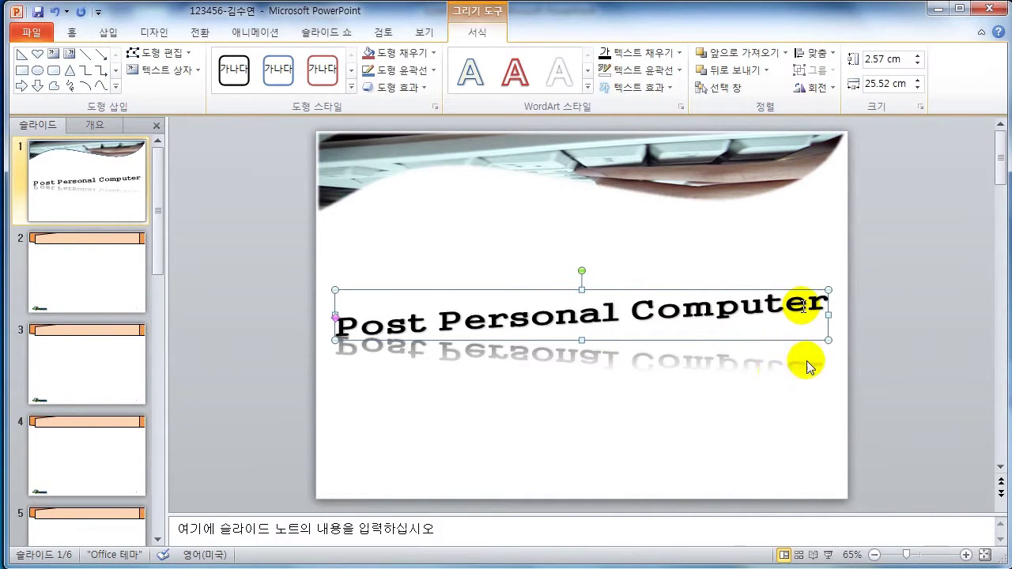
- Stretch the WordArt title to a height of about 3.88 cm and move it up beneath the wave banner
drag(583, 341, 582, 365)
key(ctrl+z)
key(ctrl+y)
drag(641, 294, 640, 237)
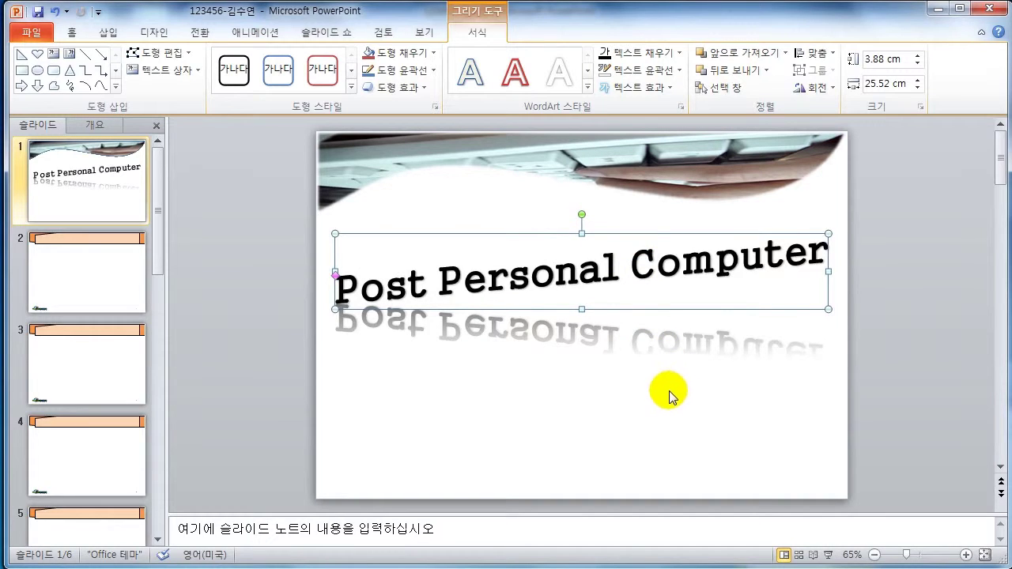
key(ctrl+z)
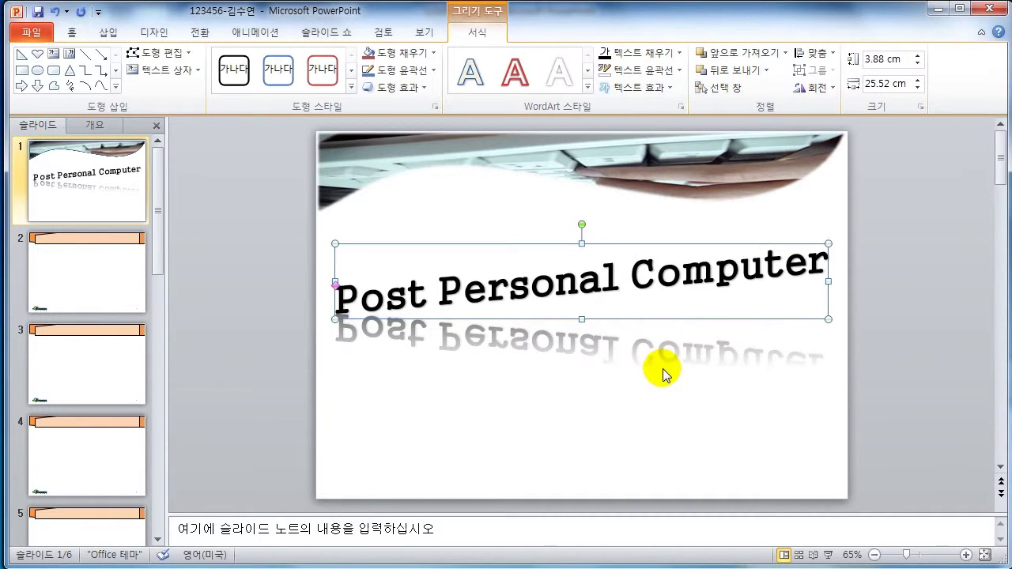
- Insert the 로고1 picture and make the logo's gray background transparent
click(101, 34)
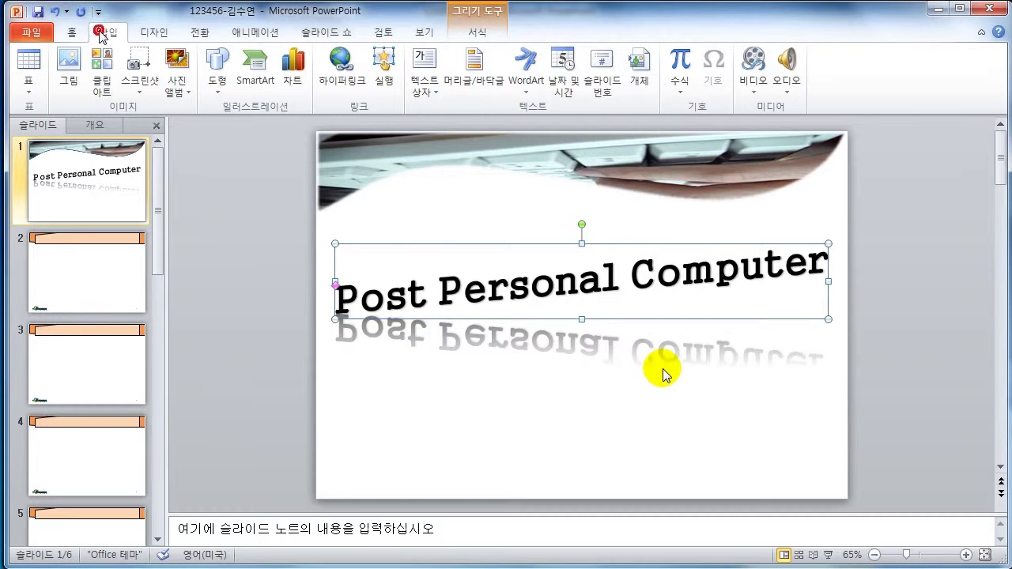
click(74, 71)
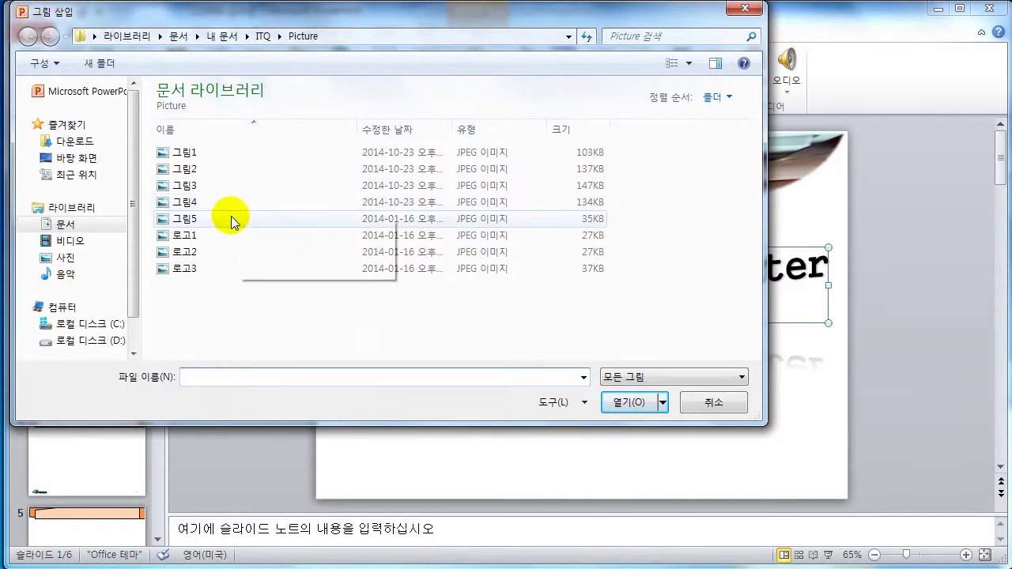
double_click(222, 235)
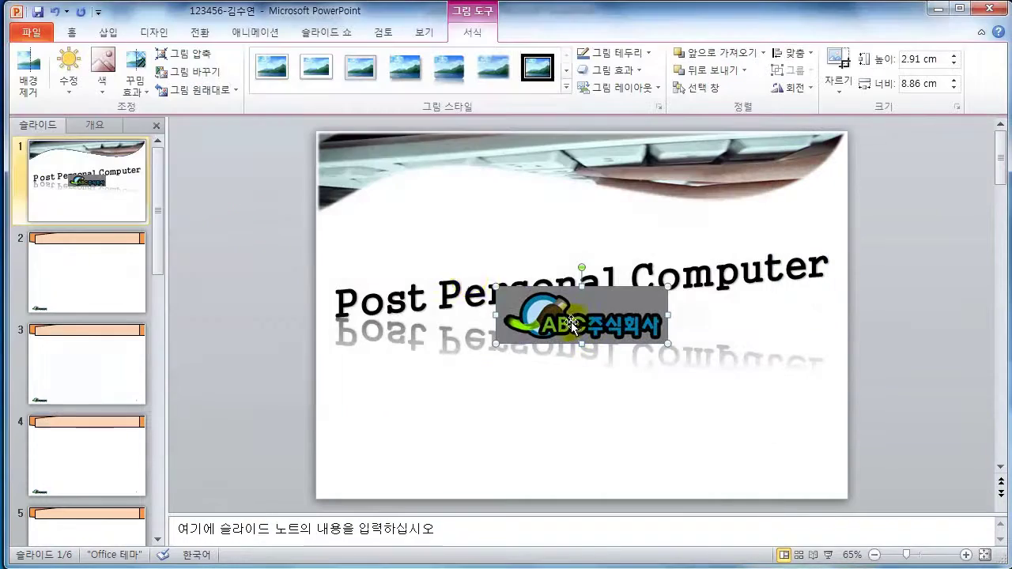
click(102, 79)
click(192, 328)
click(625, 307)
- Place the logo in the slide's lower-right corner and shrink it to about 2.12 cm by 6.45 cm
drag(625, 307, 795, 453)
drag(665, 431, 710, 444)
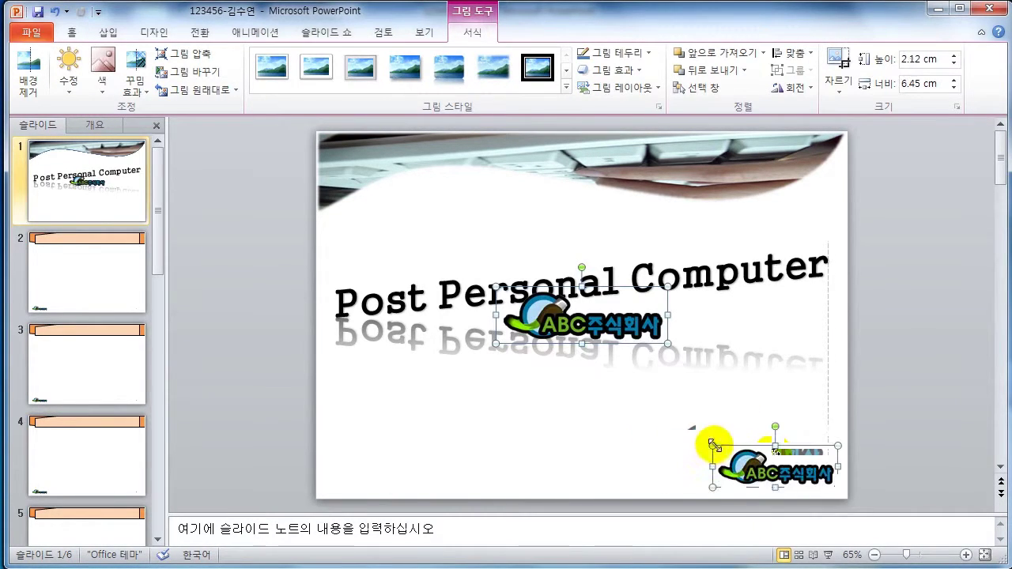
click(649, 440)
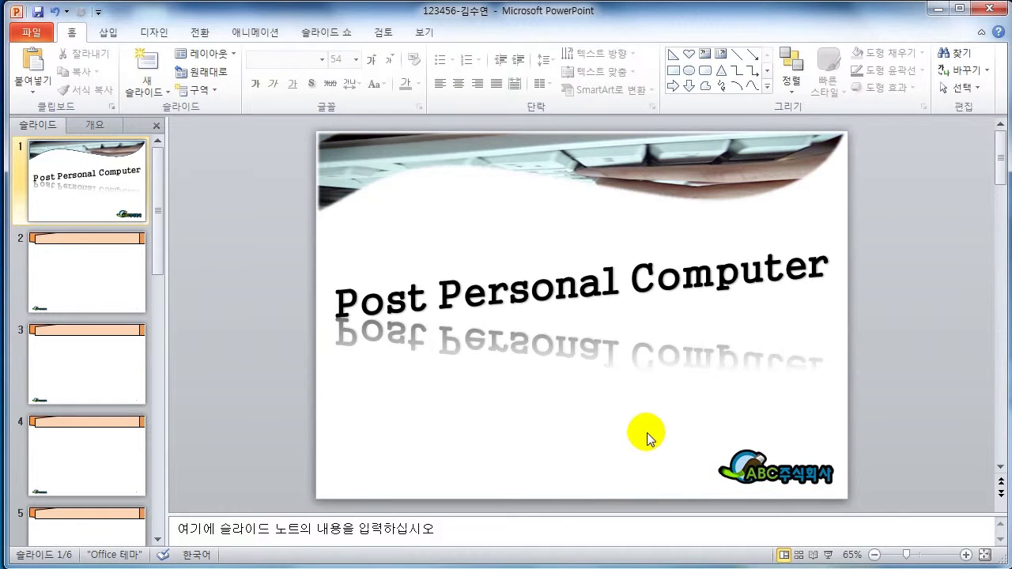